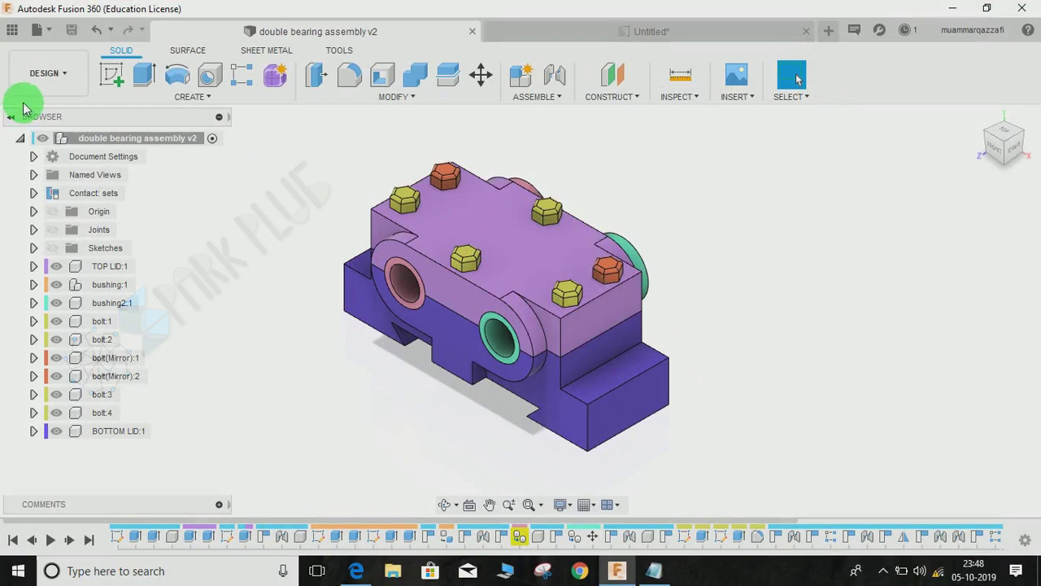
click(48, 69)
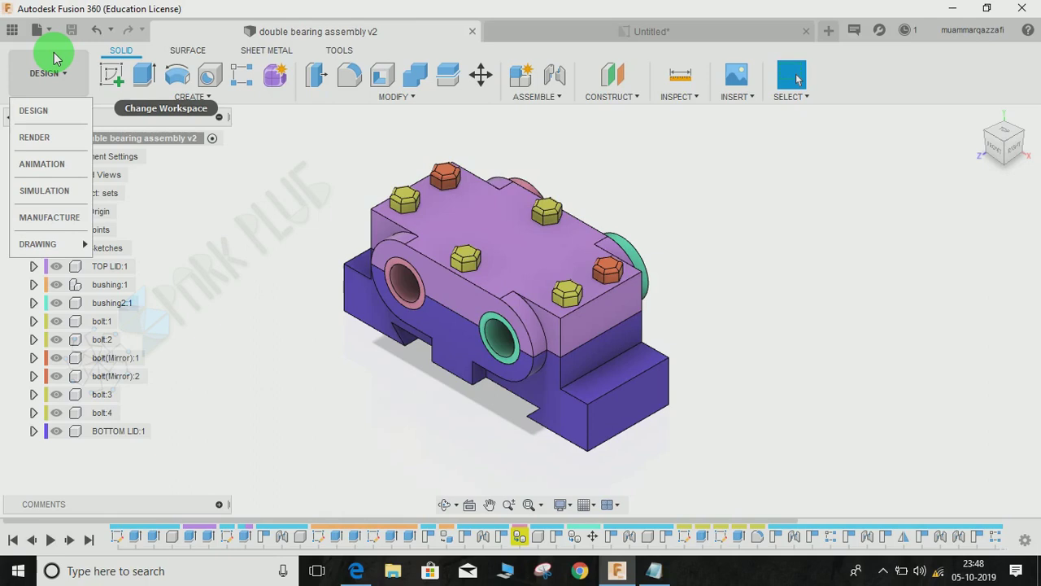
click(295, 203)
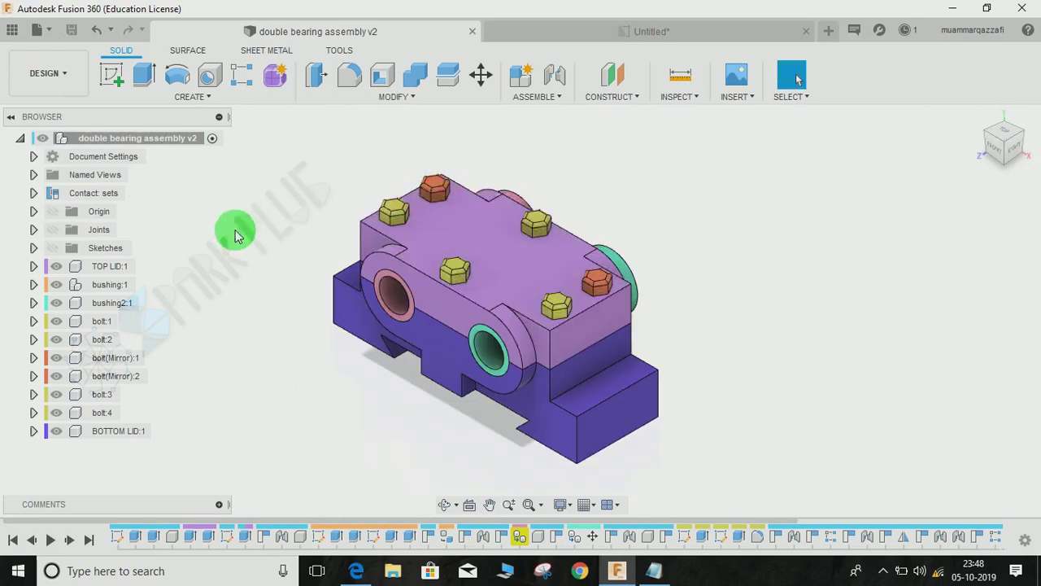
middle_drag(279, 177, 267, 211)
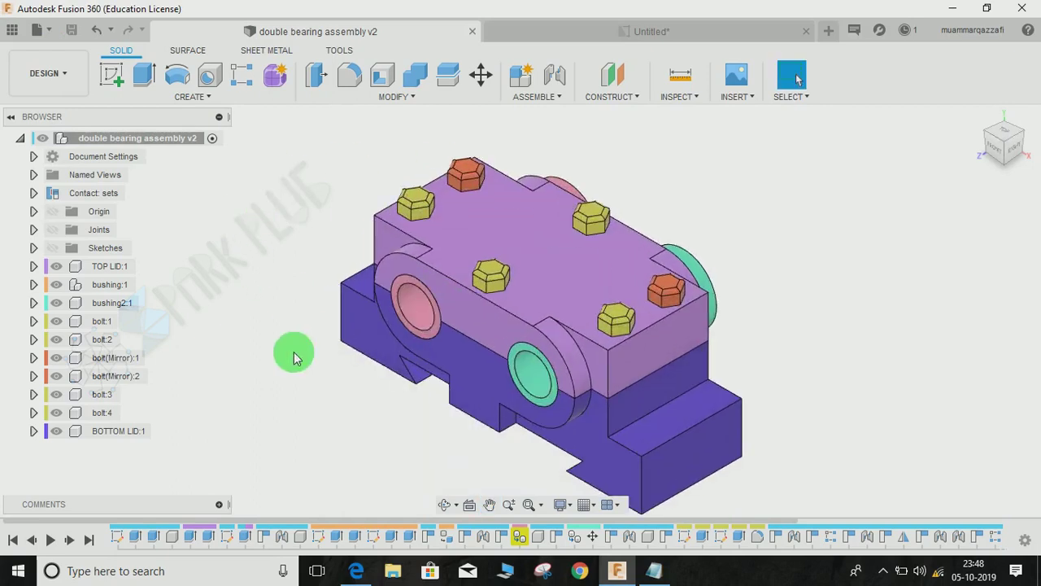
middle_drag(423, 320, 424, 283)
scroll(411, 239, up, 2)
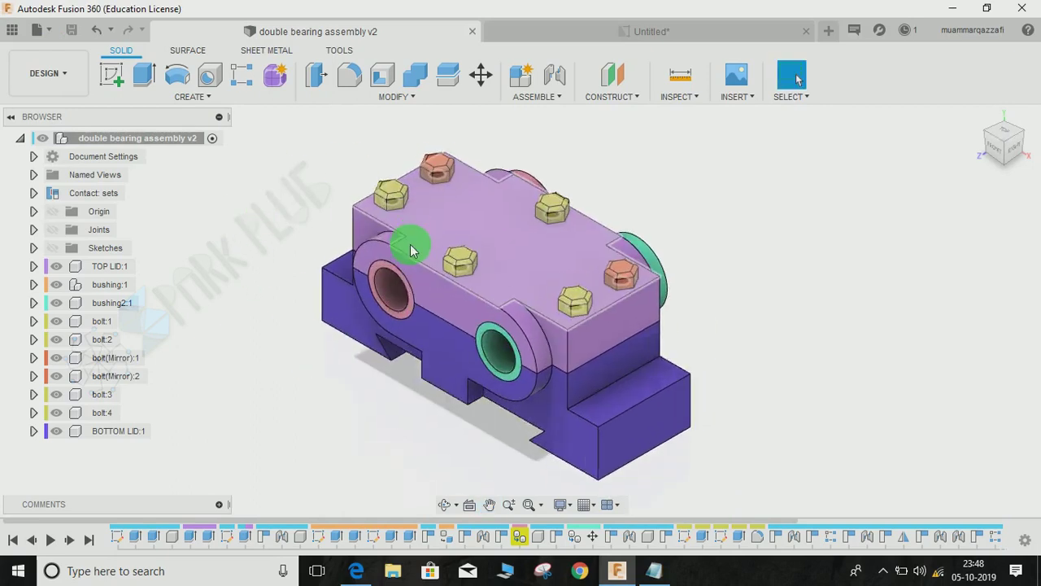
Start creating a drawing from the double bearing assembly design
click(59, 77)
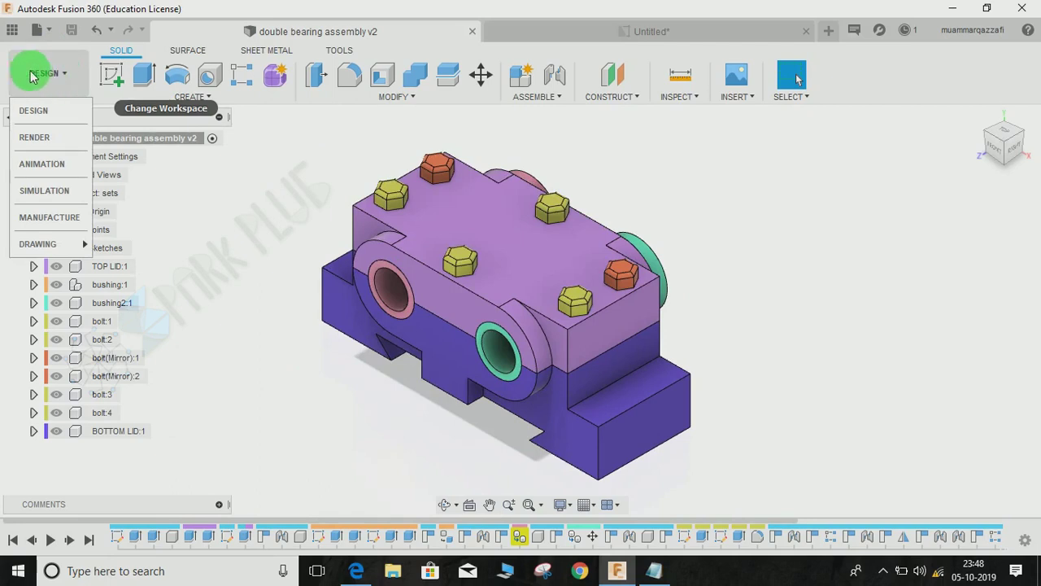
click(40, 244)
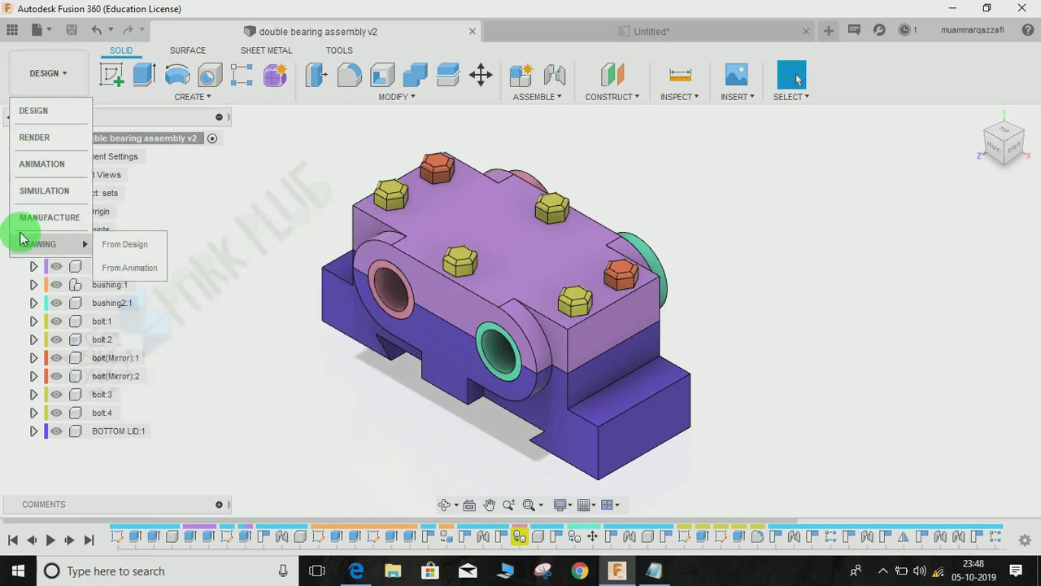
click(126, 249)
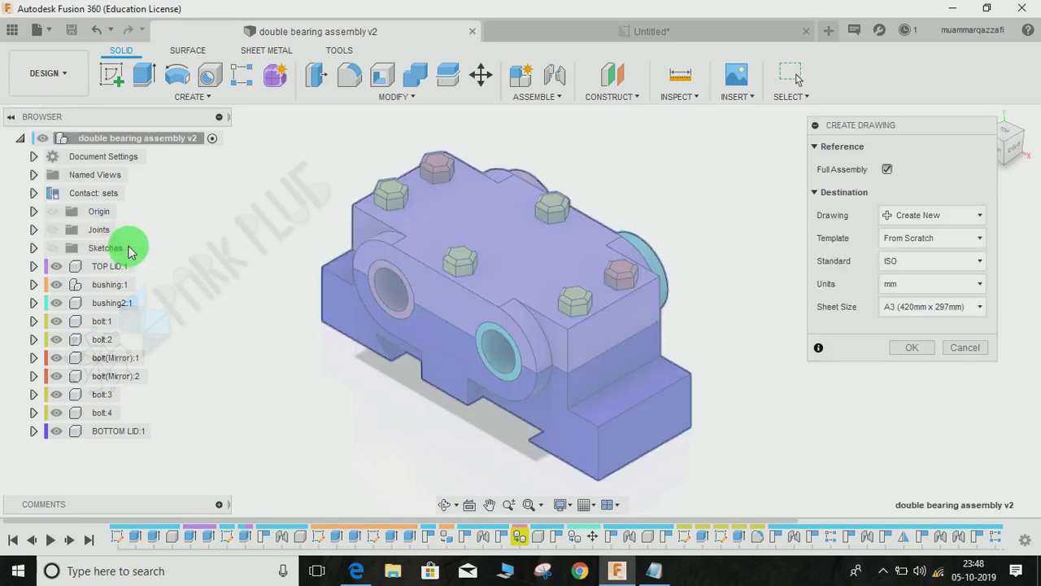
drag(840, 128, 808, 133)
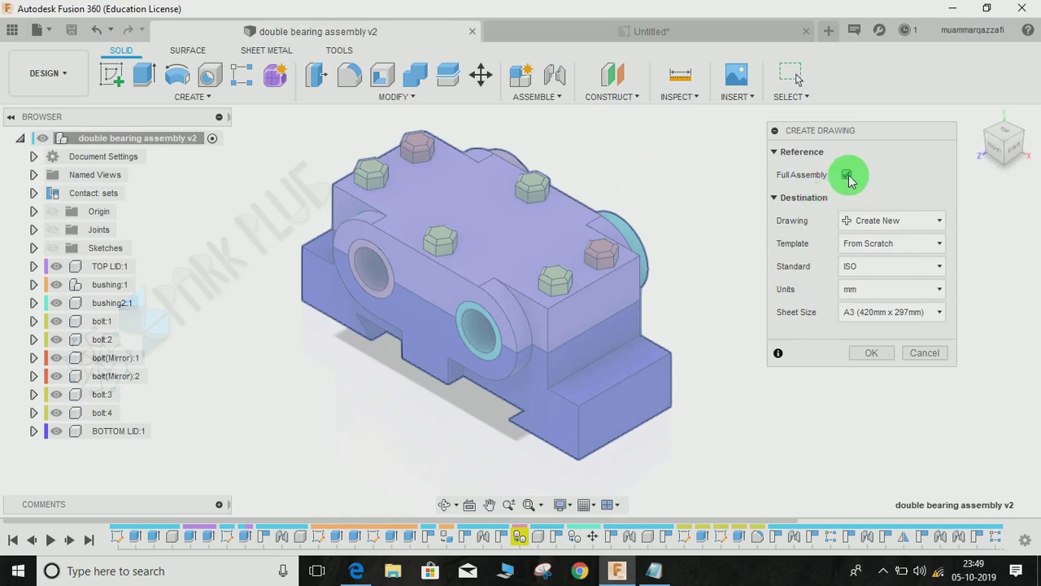
drag(871, 139, 899, 140)
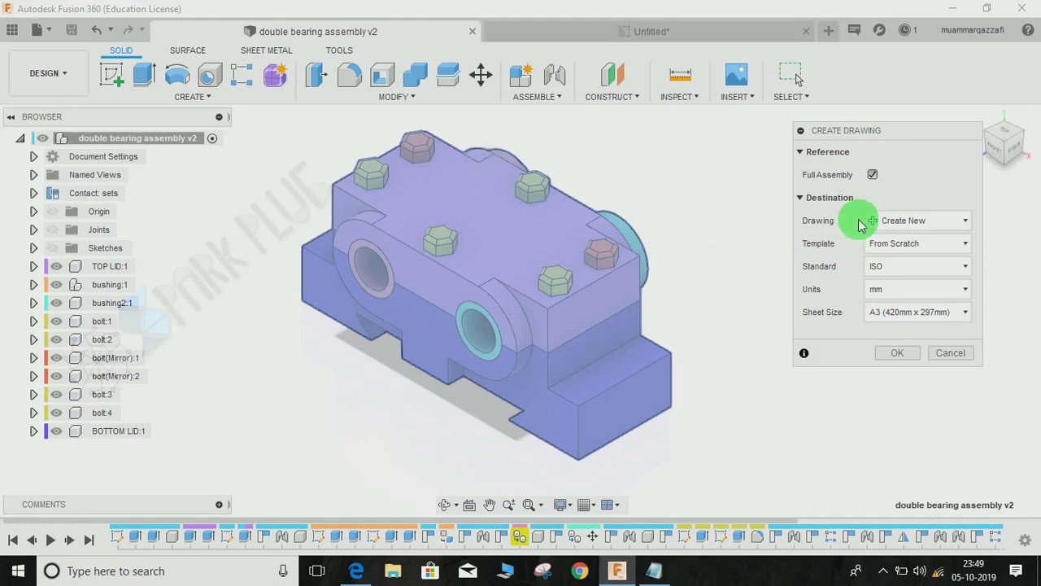
Try referencing individual components, including the top and bottom lids, for the drawing, and switch back to the full assembly
click(872, 175)
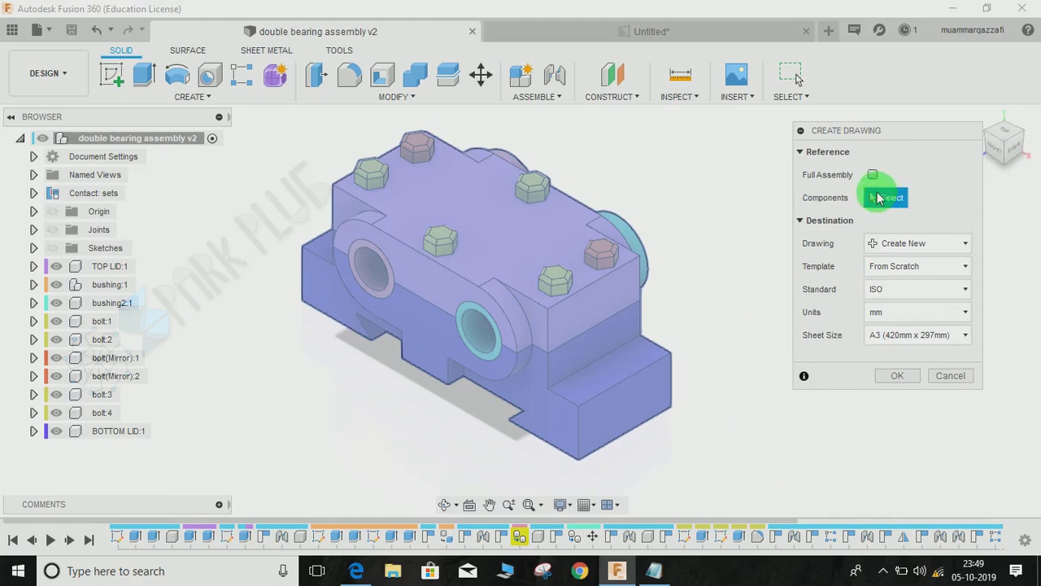
click(410, 230)
click(307, 295)
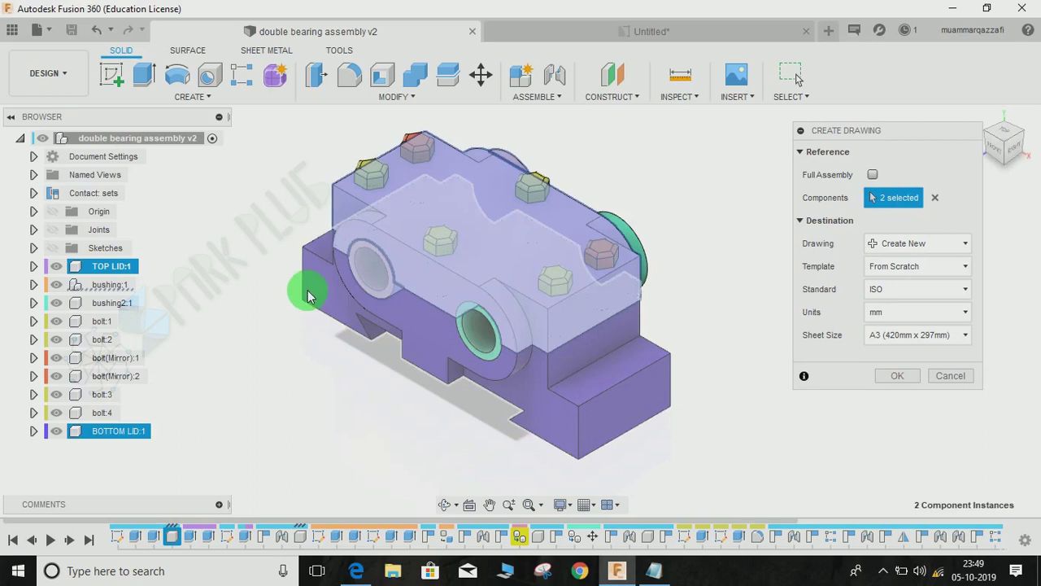
click(404, 271)
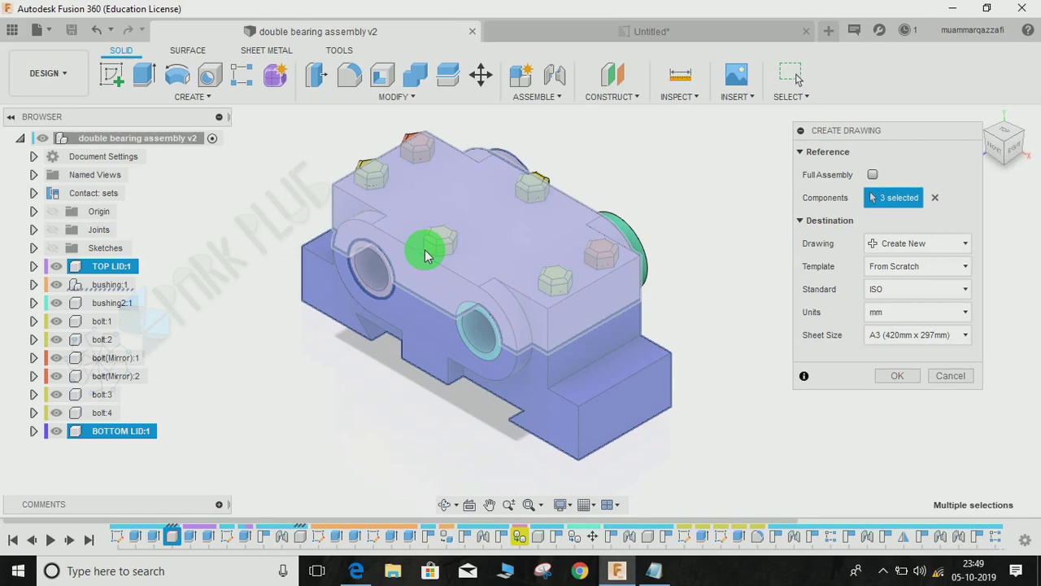
click(873, 175)
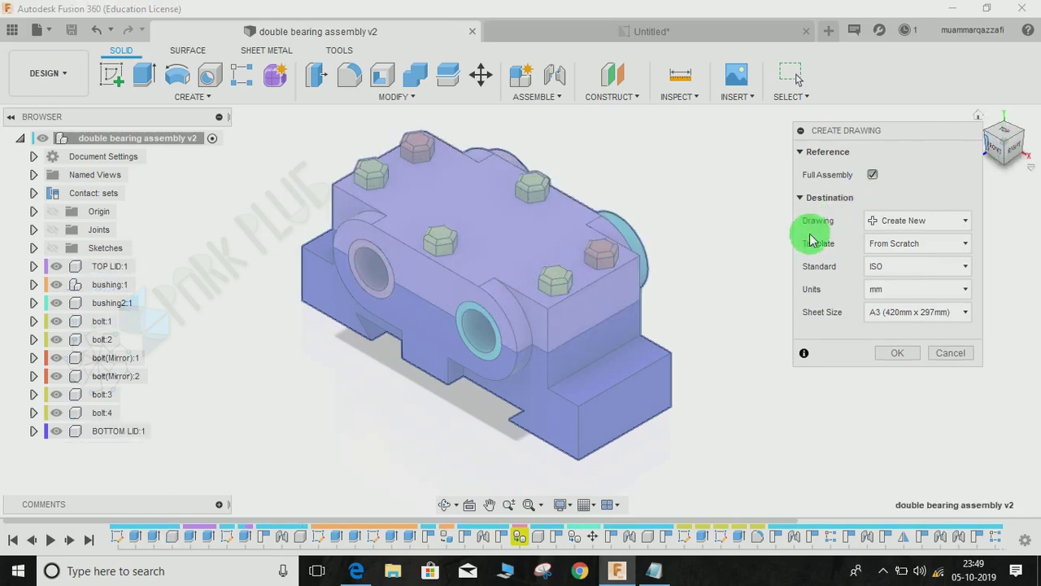
Examine the destination, template, standard, units and sheet size choices for the new drawing, and cancel its creation
click(891, 221)
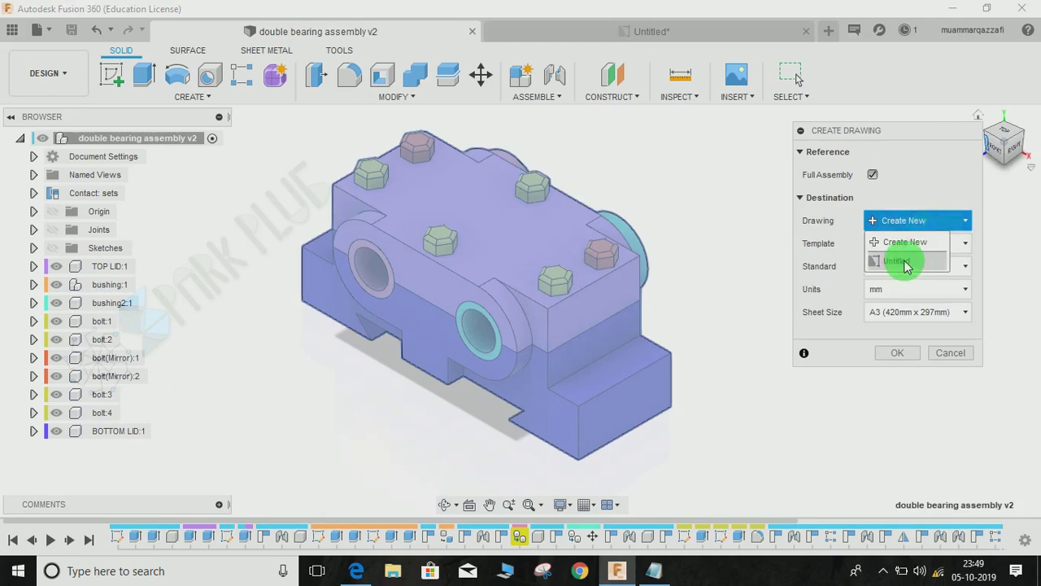
click(887, 198)
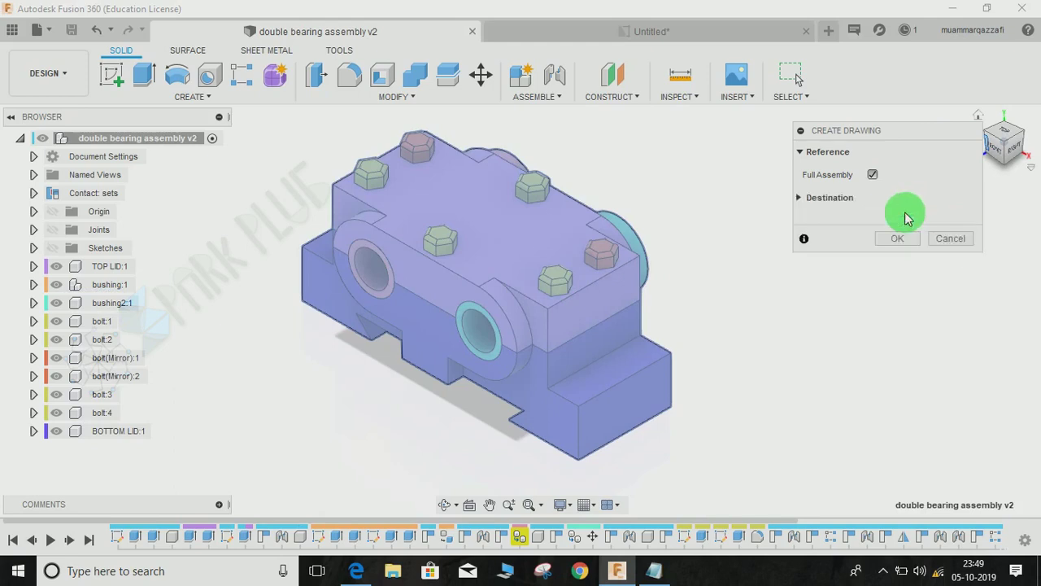
click(828, 197)
click(916, 246)
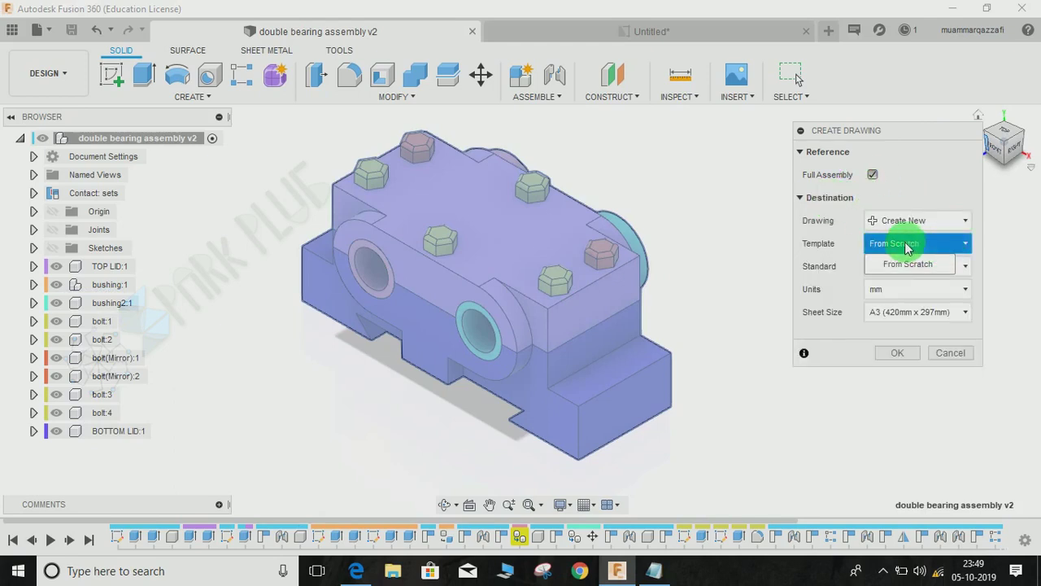
click(908, 248)
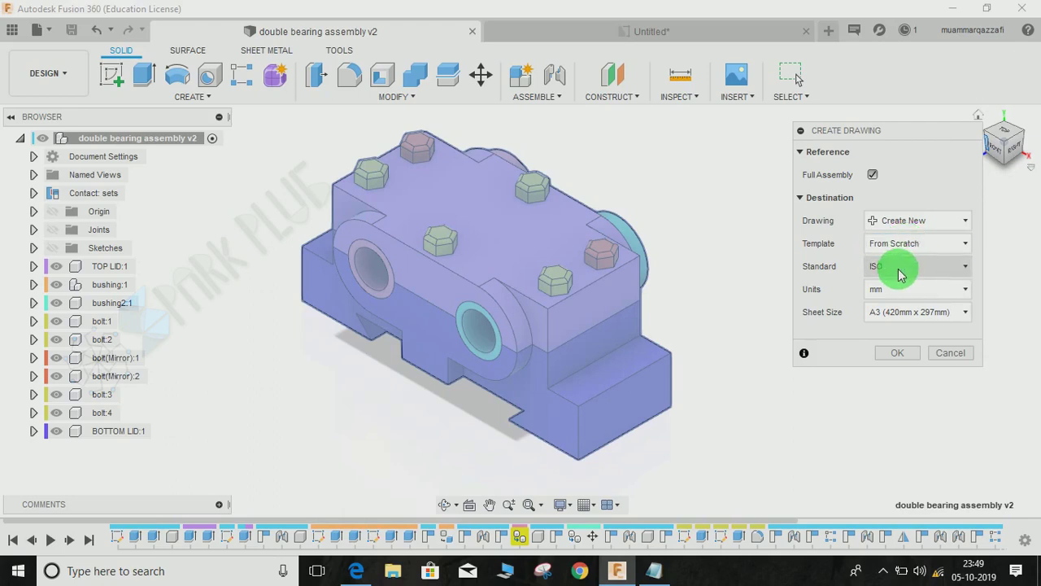
click(900, 274)
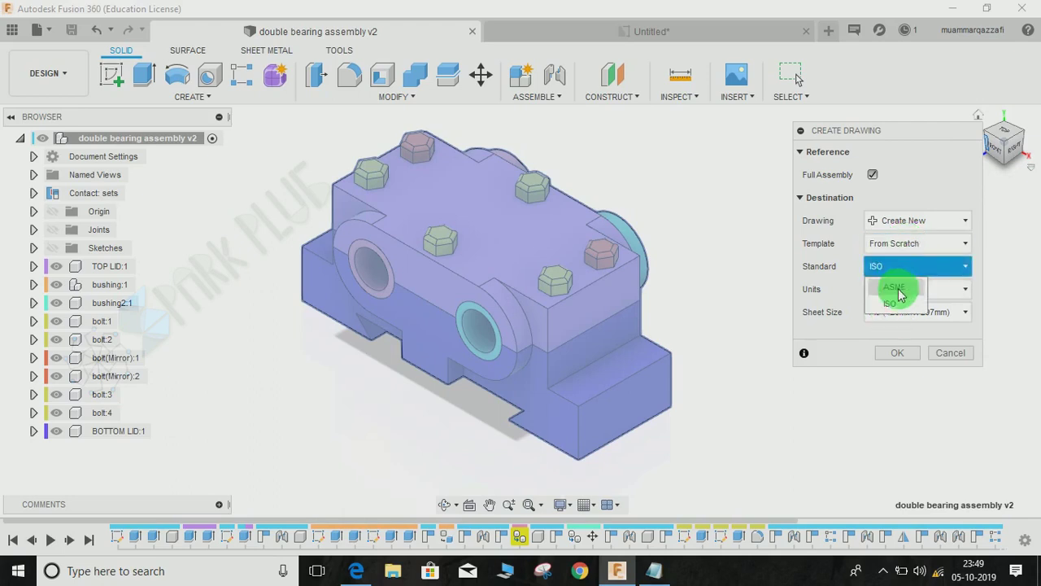
click(908, 274)
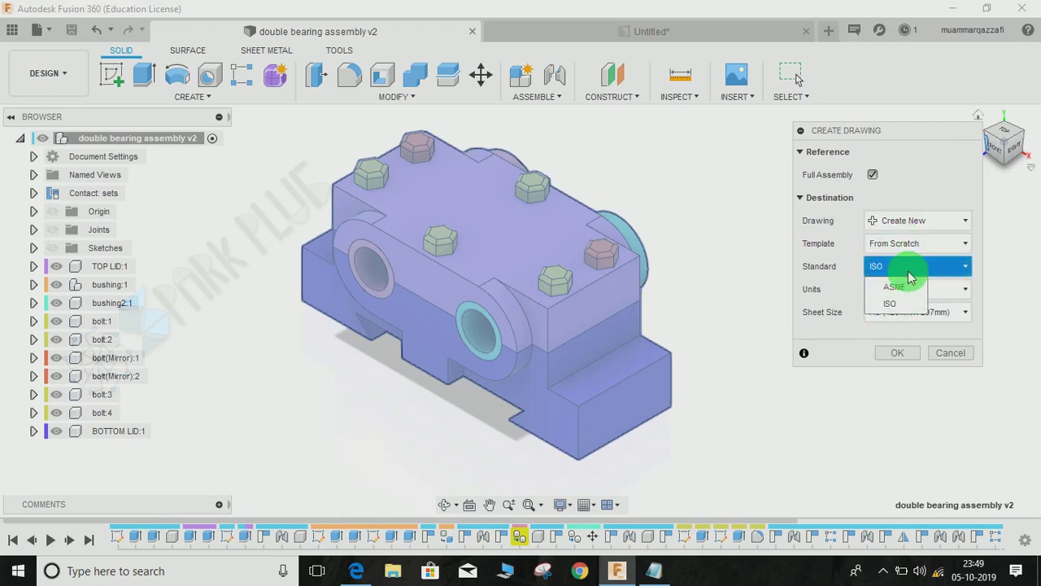
click(912, 272)
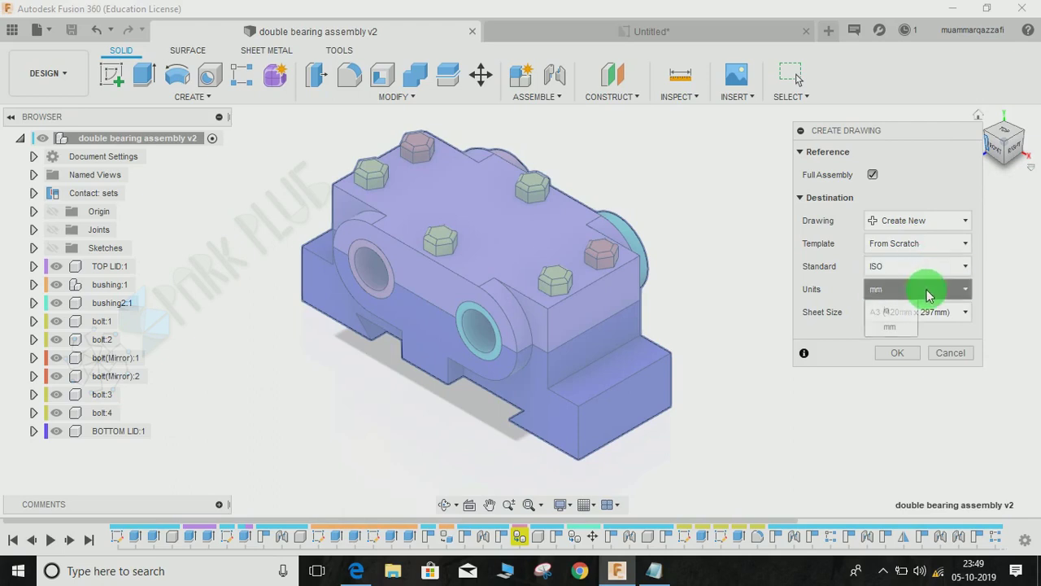
click(939, 312)
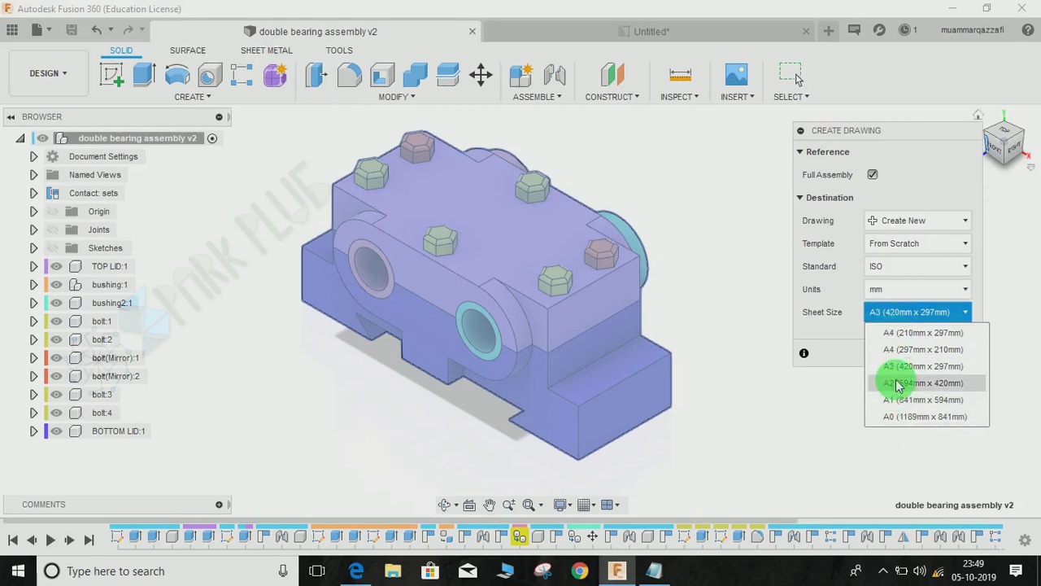
click(902, 312)
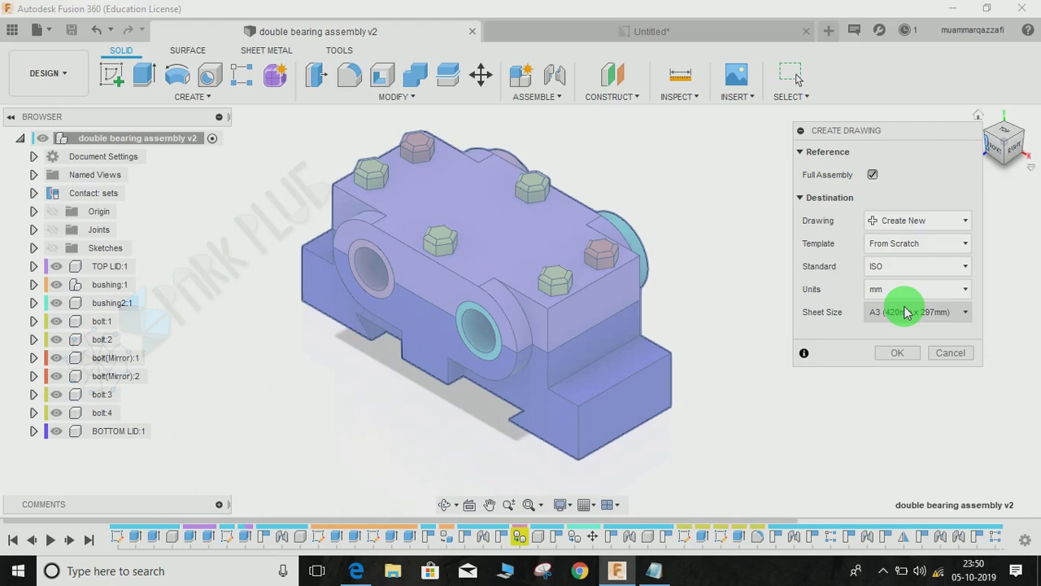
click(944, 353)
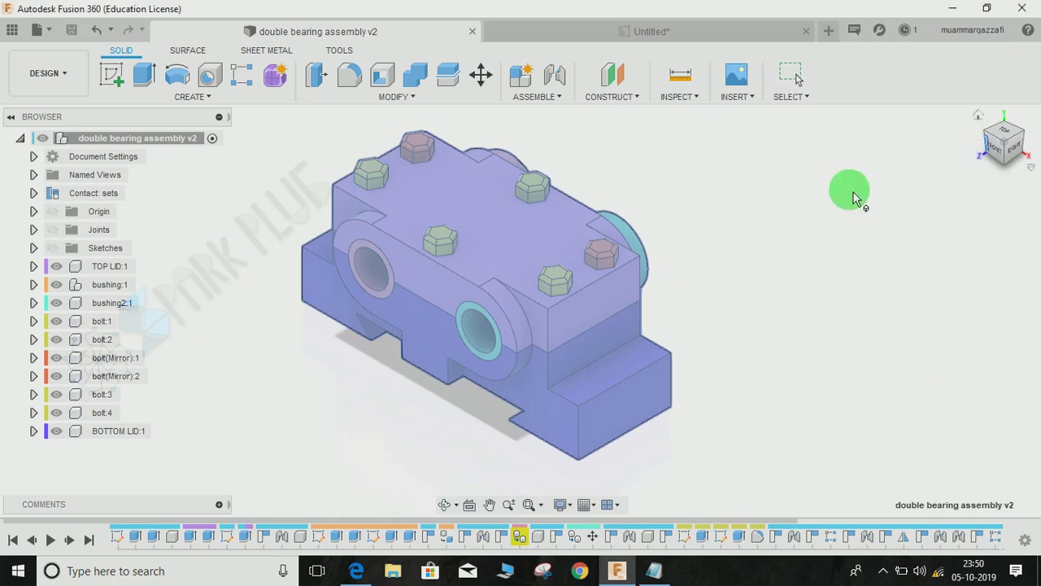
Set the default projection angle for newly created drawings to Third Angle in the Drawing preferences
click(944, 32)
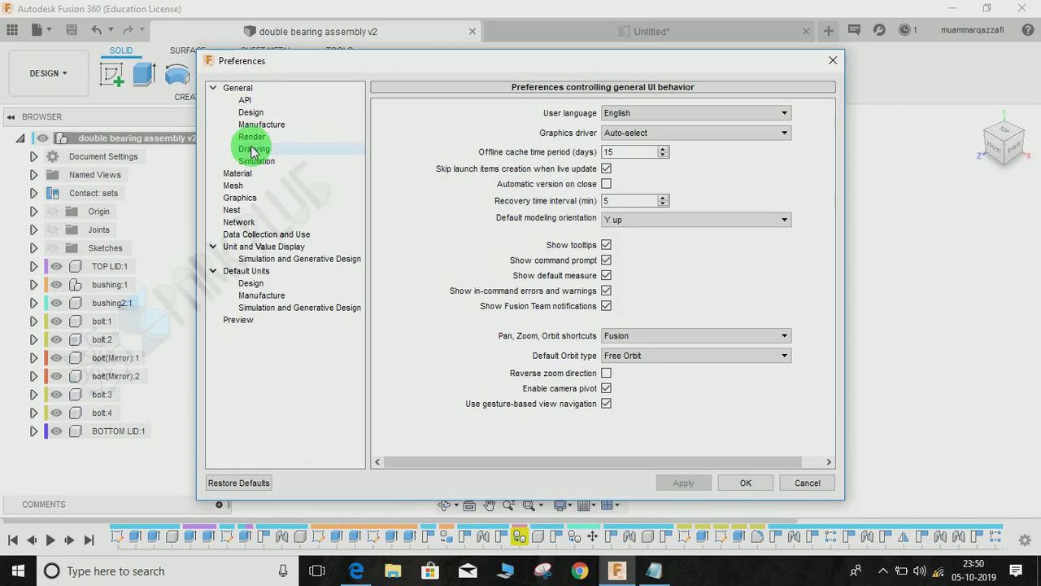
click(250, 151)
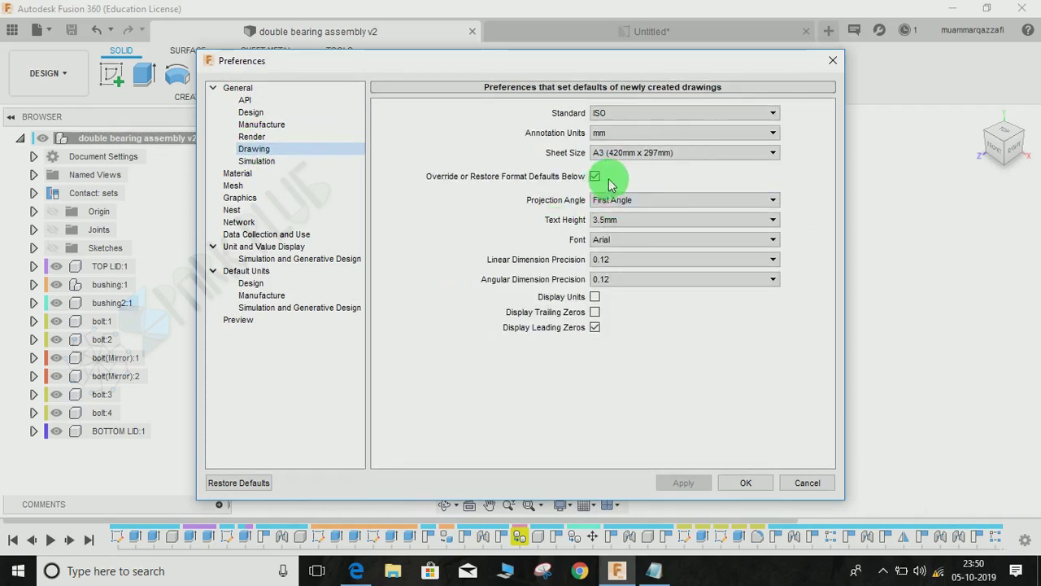
click(610, 115)
click(606, 114)
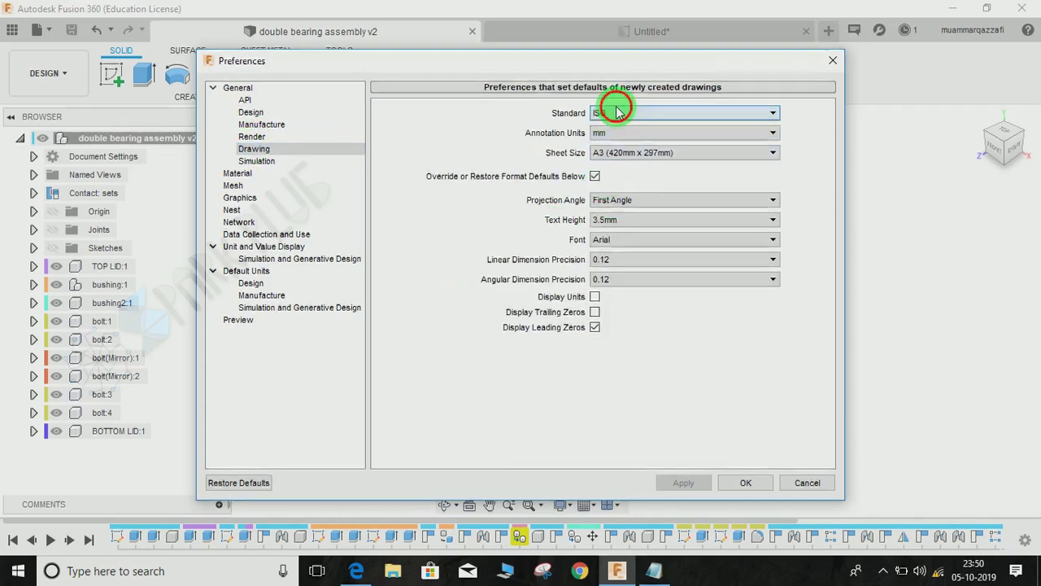
click(610, 114)
click(612, 113)
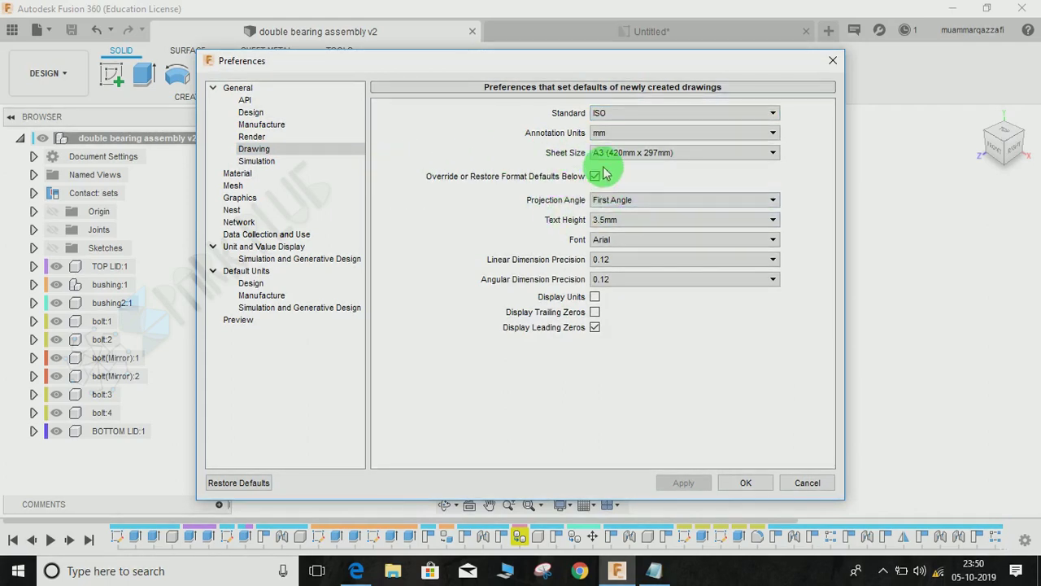
click(649, 200)
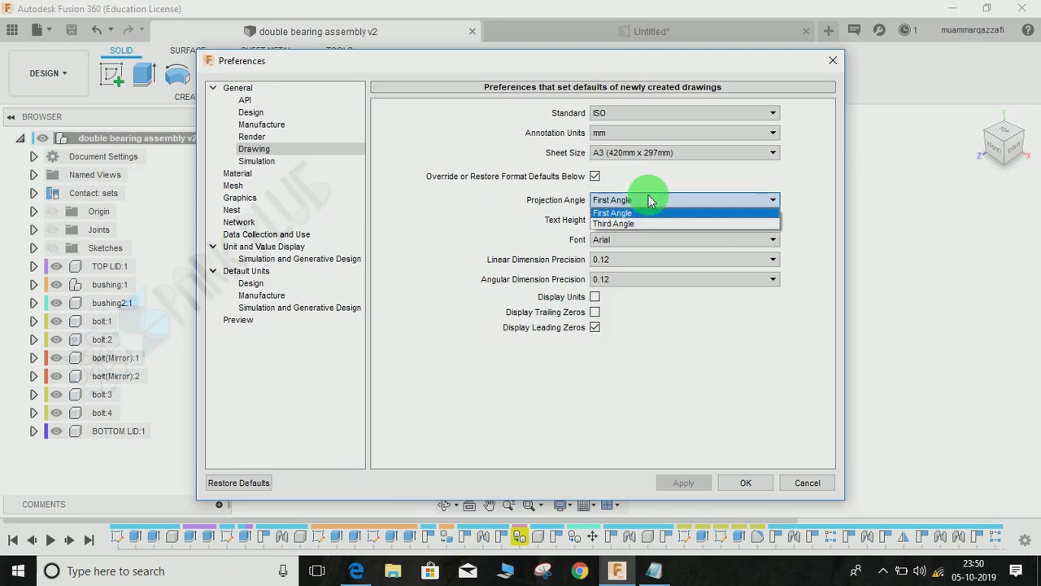
click(622, 223)
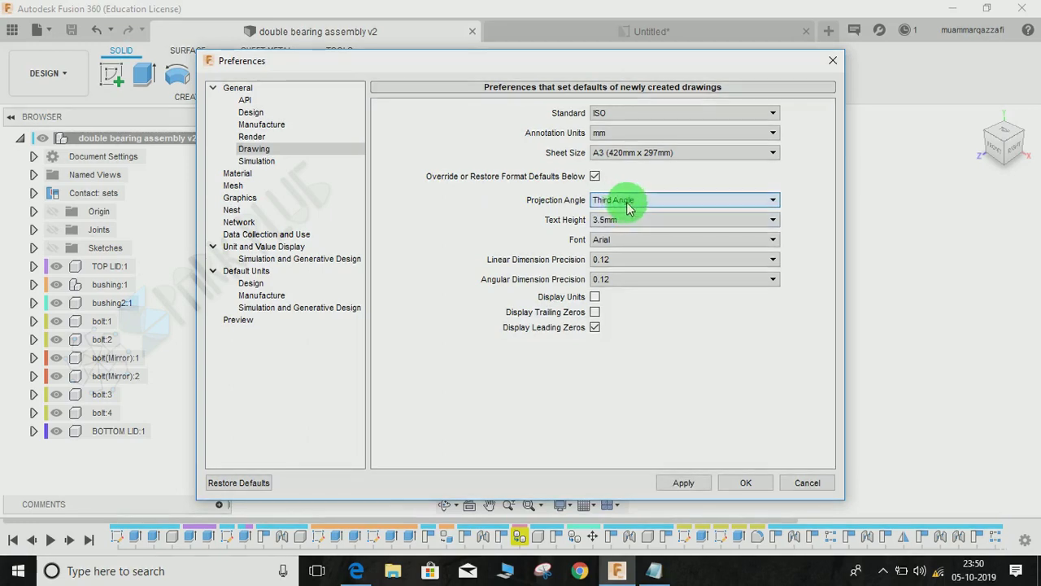
click(692, 483)
click(729, 485)
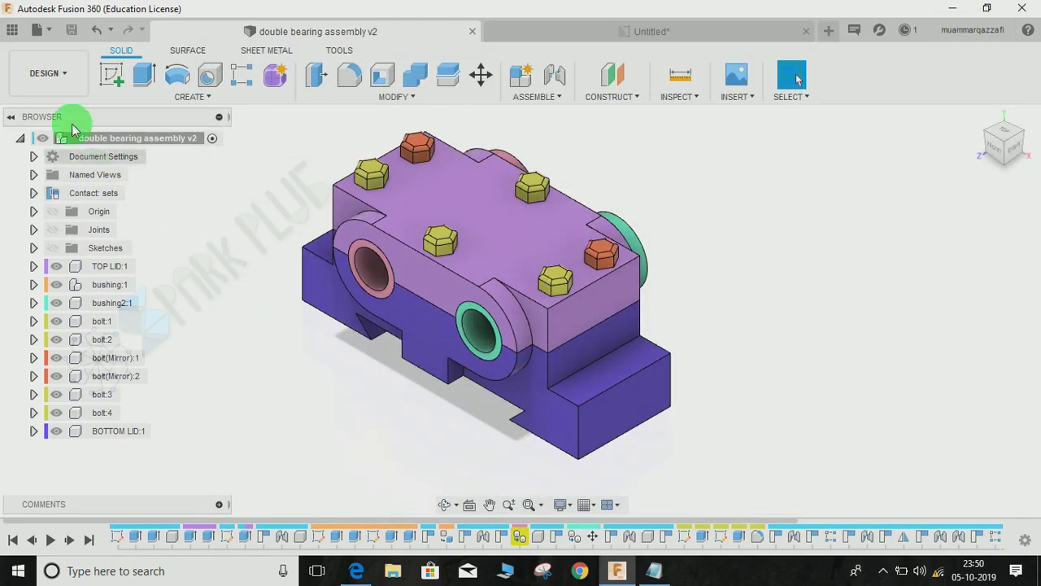
Create a new drawing from the design using the full assembly, no template, ISO standard, mm units and an A3 (420mm x 297mm) sheet
click(52, 74)
click(59, 242)
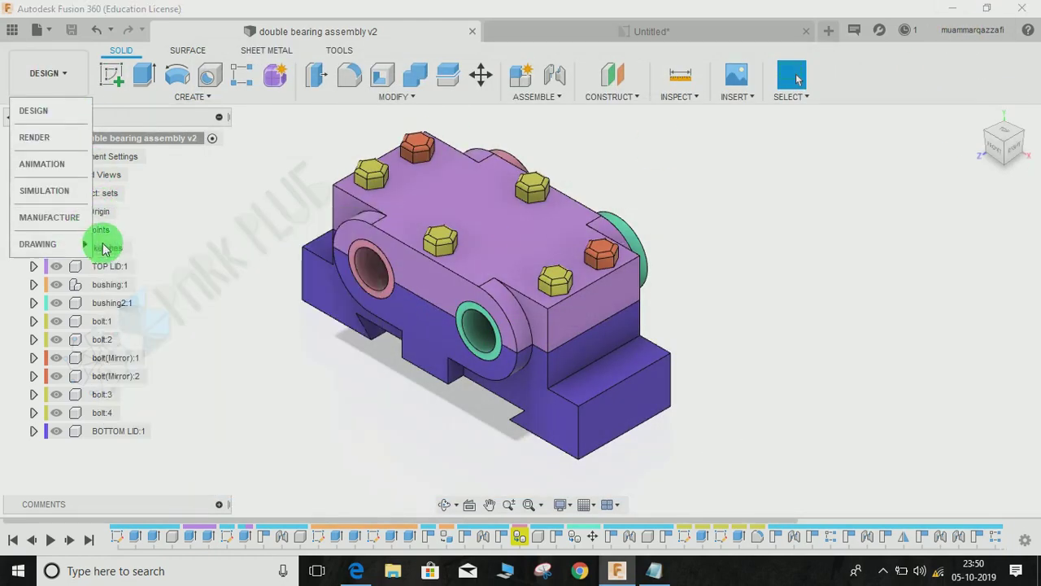
click(62, 245)
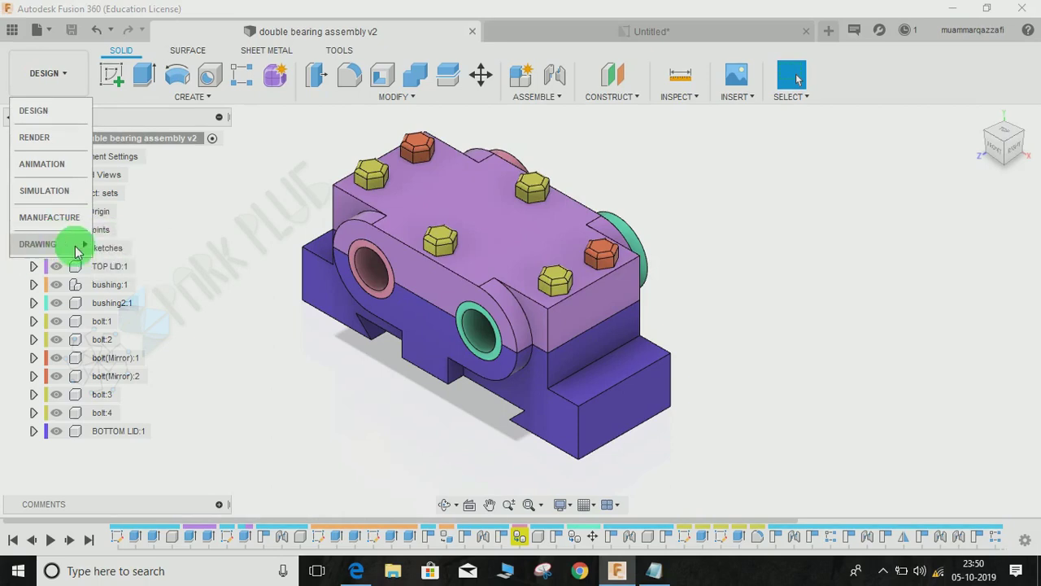
mouse_move(57, 246)
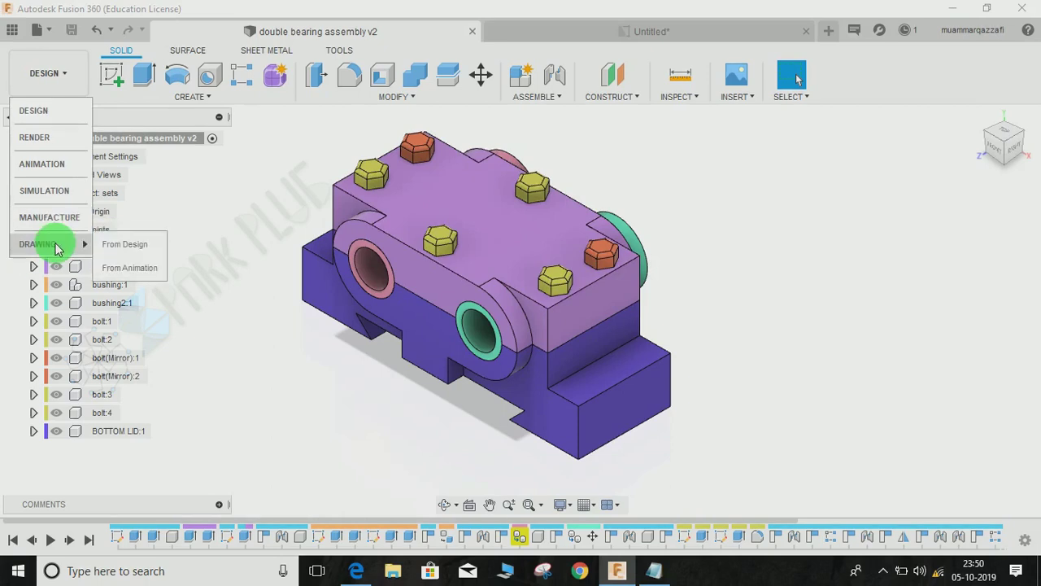
click(110, 244)
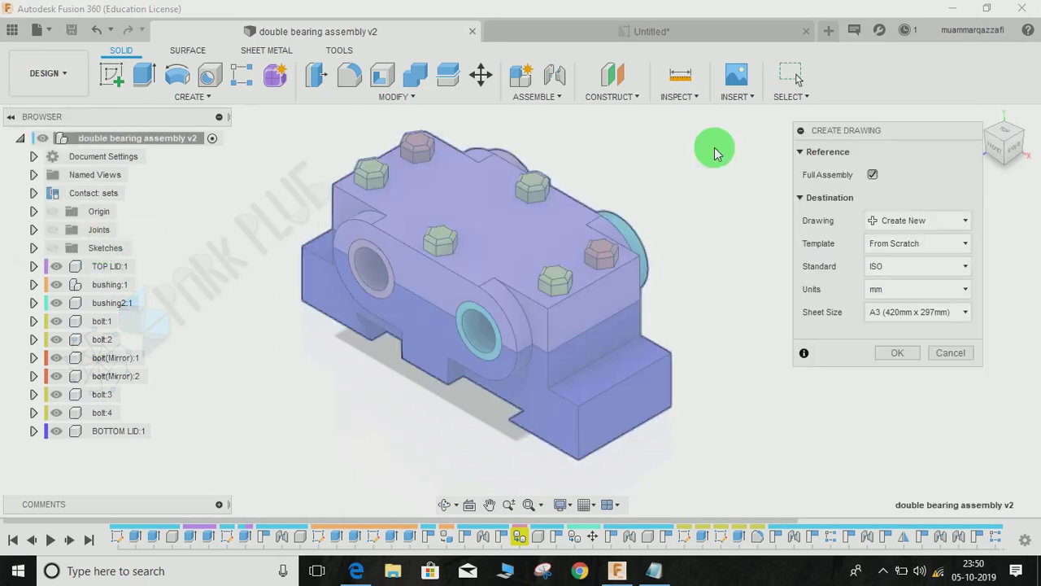
click(899, 353)
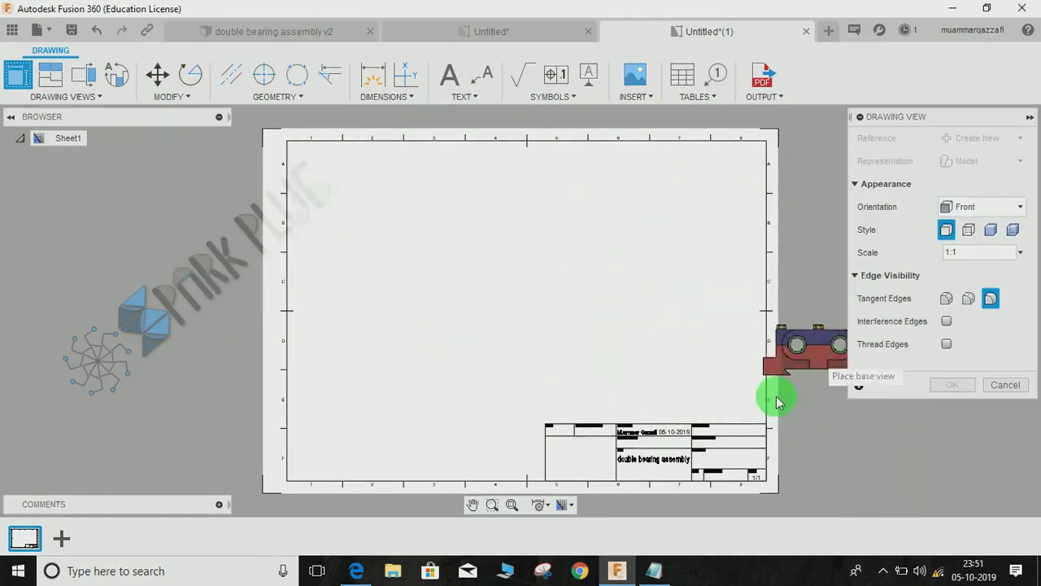
Try the TOP orientation for the base view of the assembly
scroll(565, 309, up, 1)
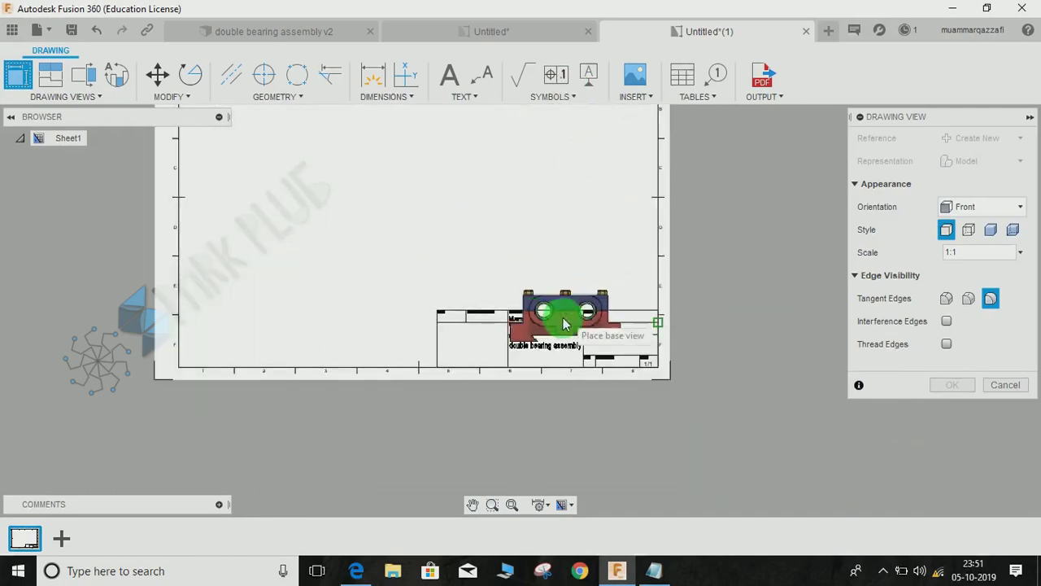
scroll(379, 356, down, 2)
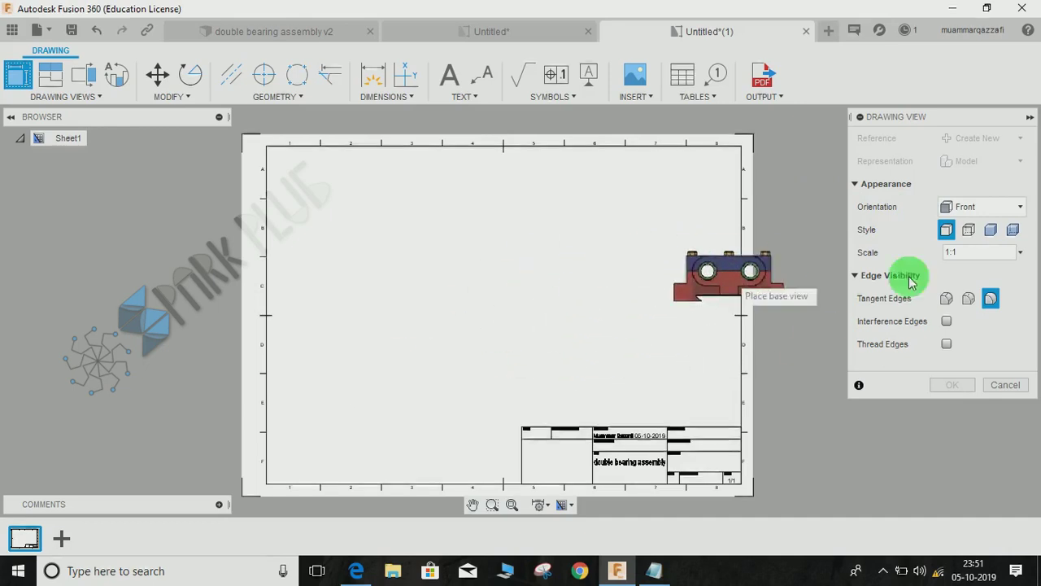
click(976, 213)
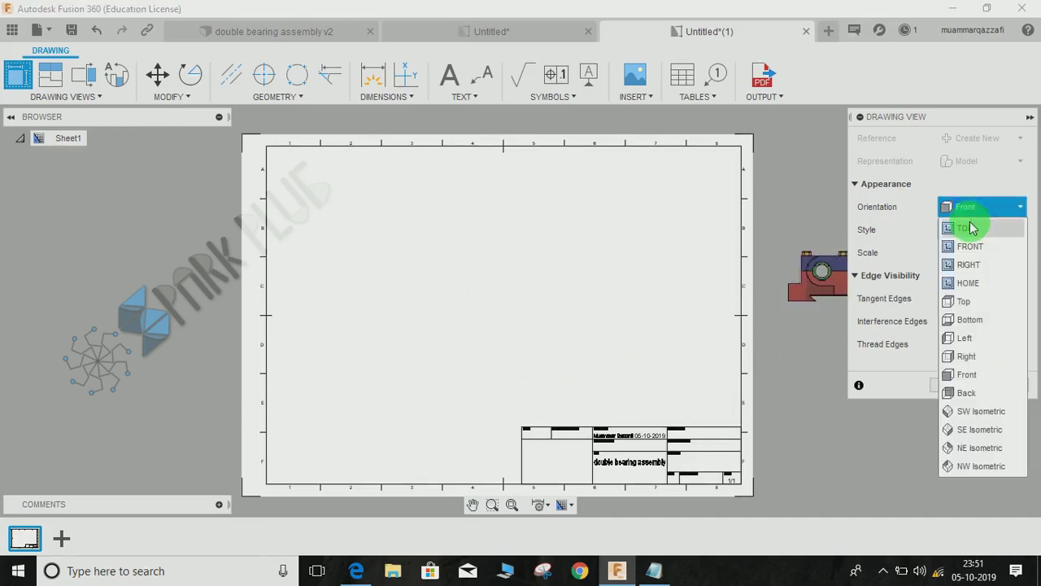
click(960, 226)
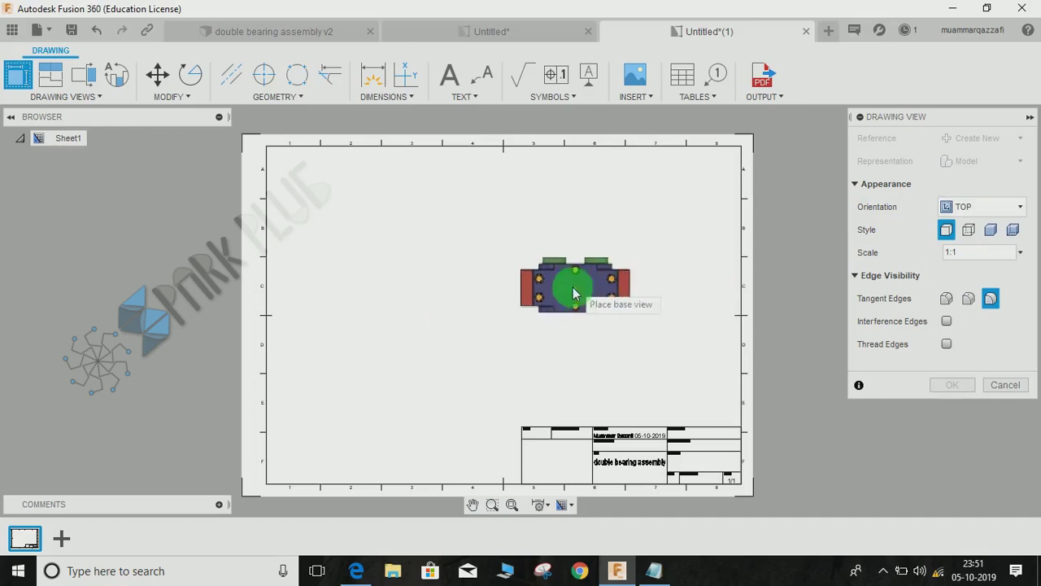
Place the assembly's base view near the sheet's centre with FRONT orientation, Visible Edges style and 1:1 scale
click(1021, 209)
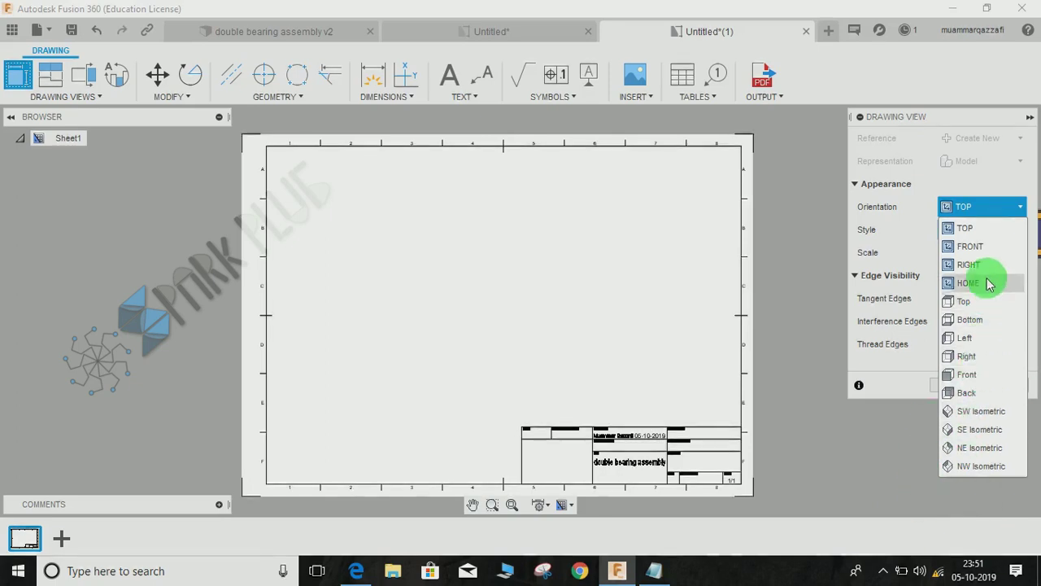
click(983, 247)
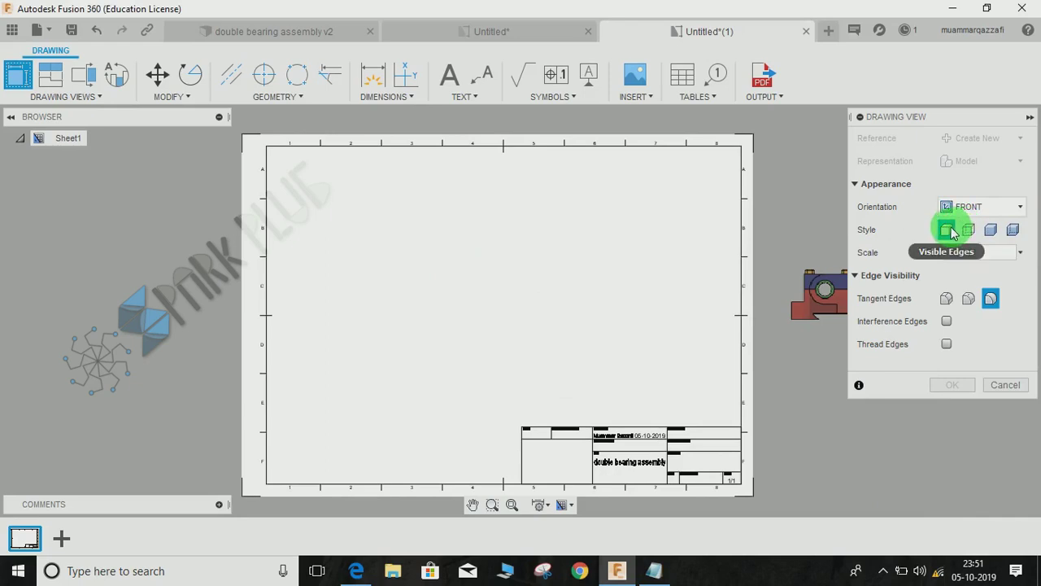
click(946, 232)
click(487, 302)
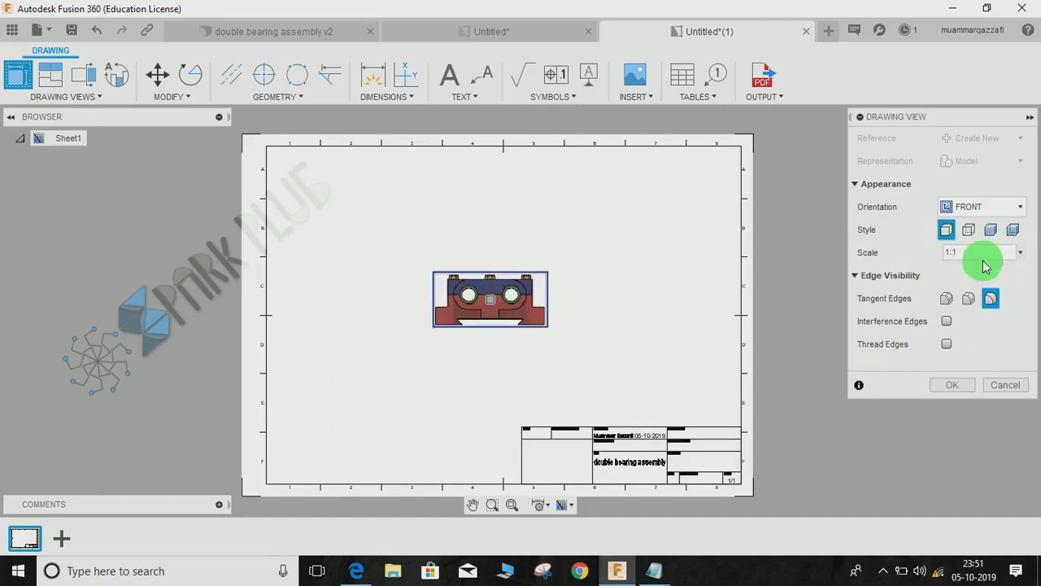
click(953, 385)
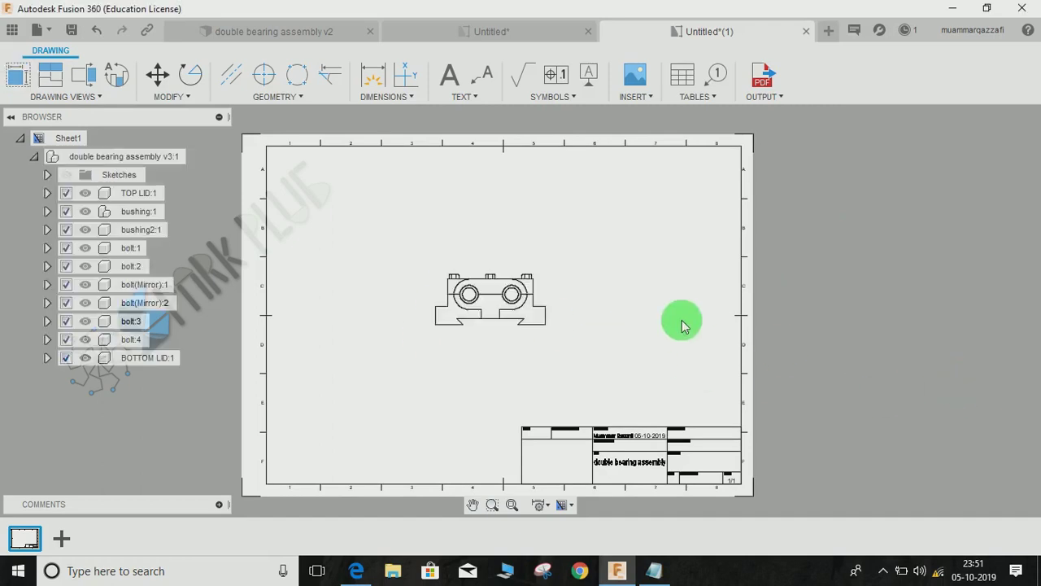
Edit the front base view and change its style to Shaded
scroll(458, 328, up, 3)
mouse_move(639, 284)
middle_down()
mouse_move(685, 309)
mouse_move(507, 302)
middle_up()
click(521, 269)
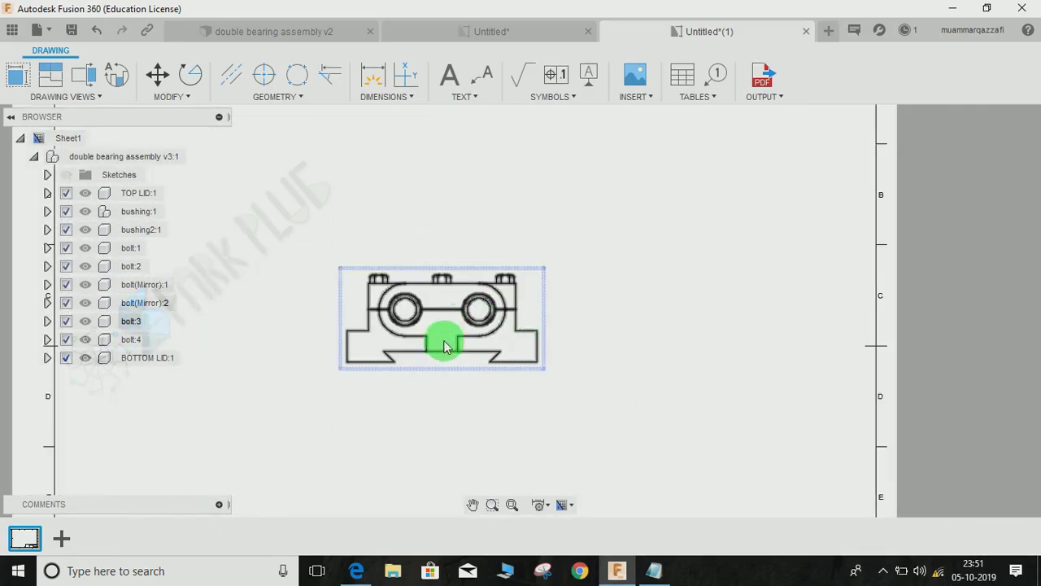
scroll(630, 362, down, 3)
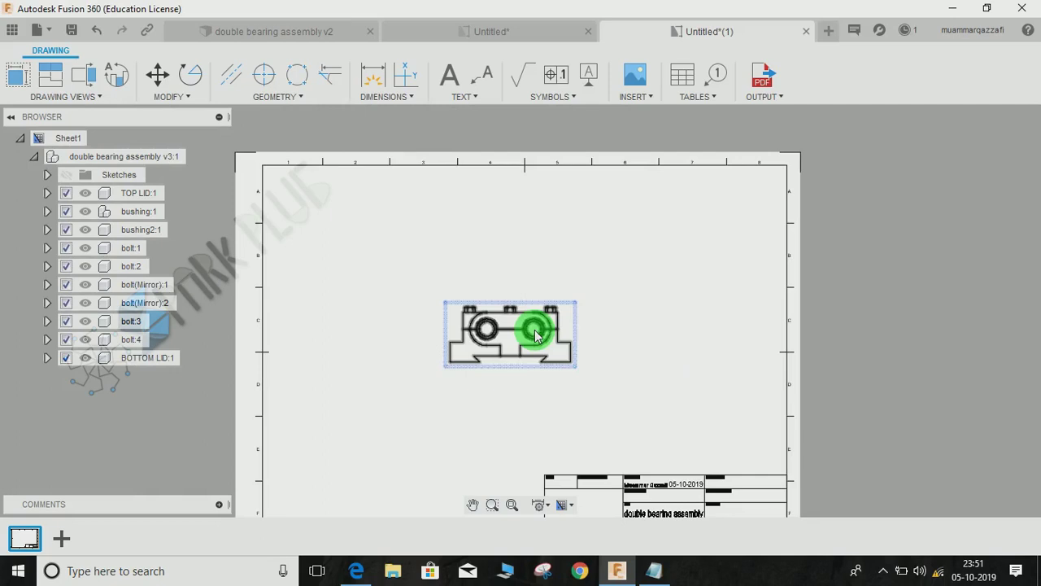
middle_drag(536, 334, 531, 309)
right_click(512, 298)
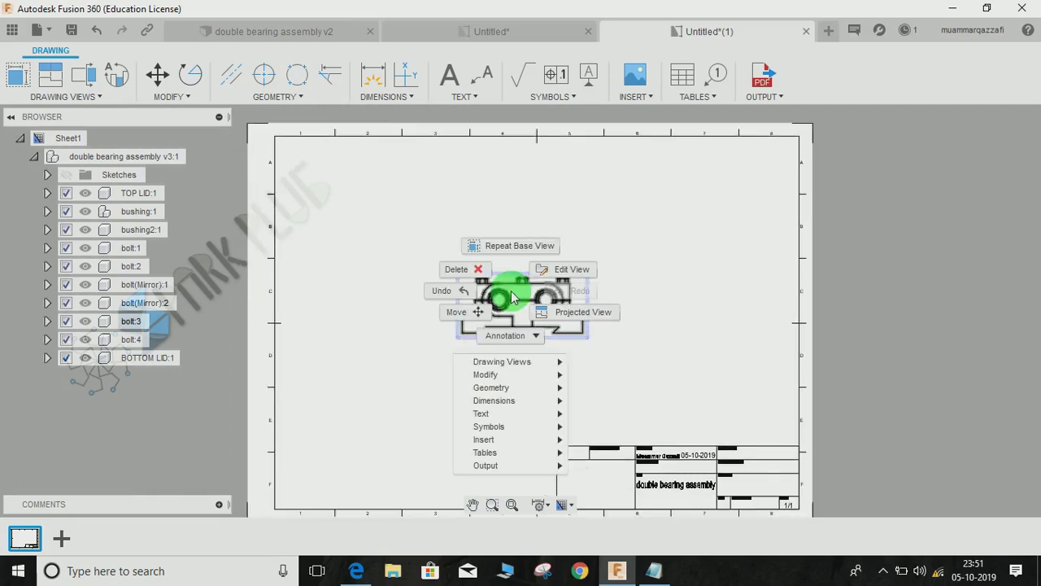
click(566, 273)
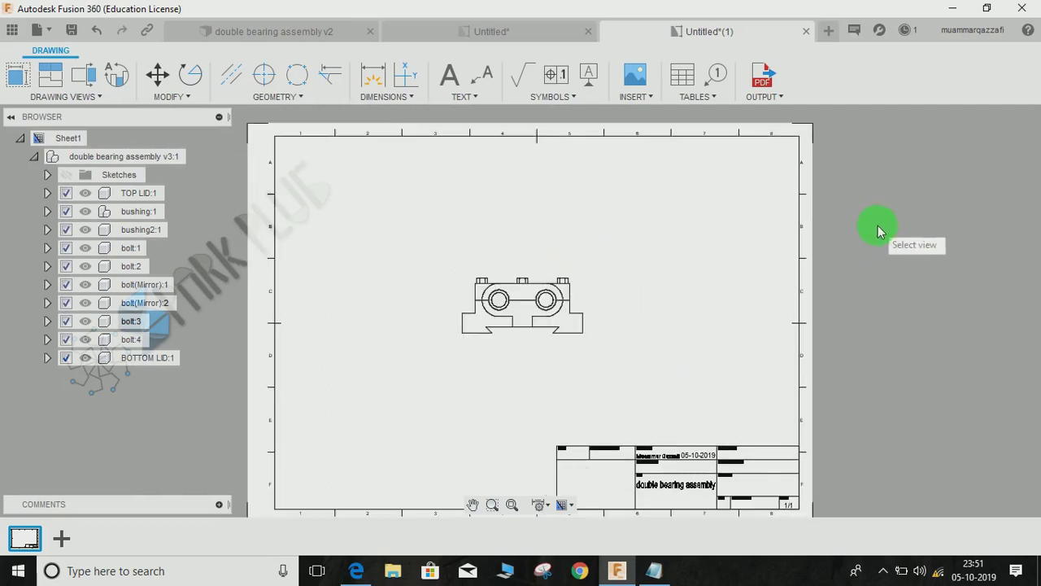
right_click(533, 318)
click(581, 287)
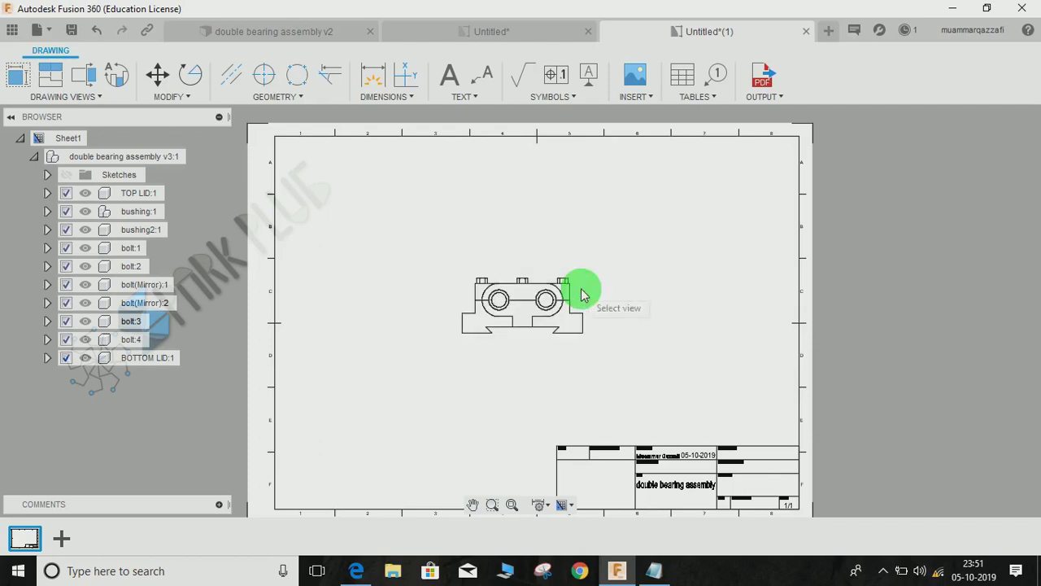
right_click(515, 315)
click(581, 286)
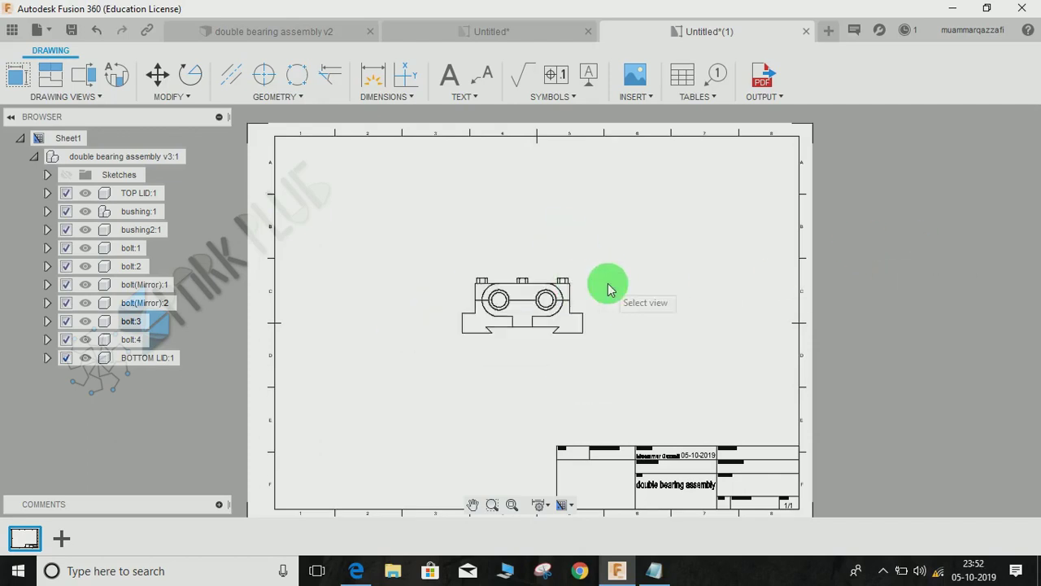
click(542, 300)
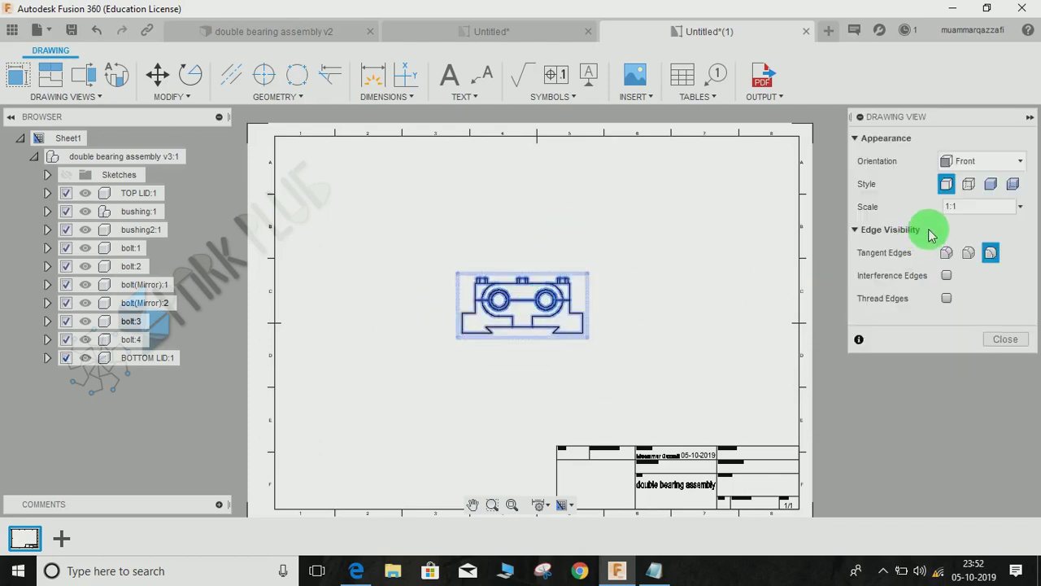
click(989, 184)
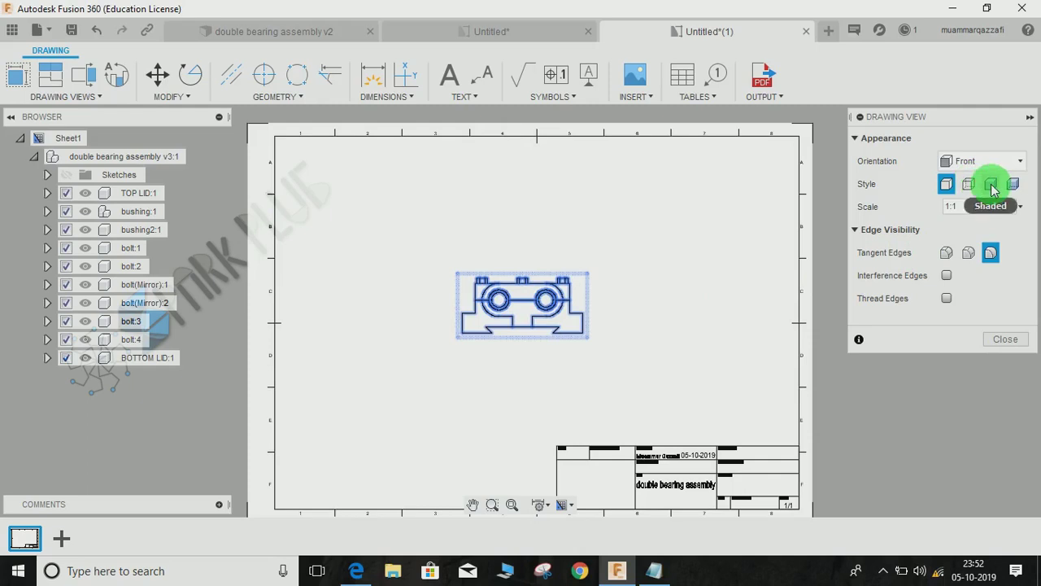
click(1003, 339)
Inspect the shaded front view up close and undo its style change
scroll(540, 293, up, 3)
scroll(540, 268, down, 3)
mouse_move(785, 366)
middle_down()
mouse_move(837, 390)
mouse_move(842, 405)
middle_up()
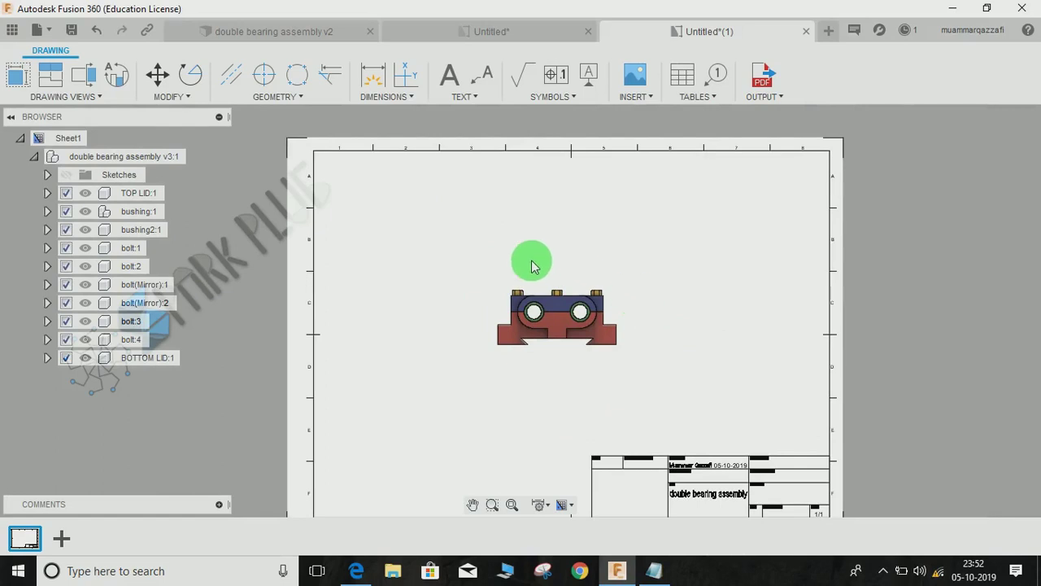
scroll(581, 325, up, 5)
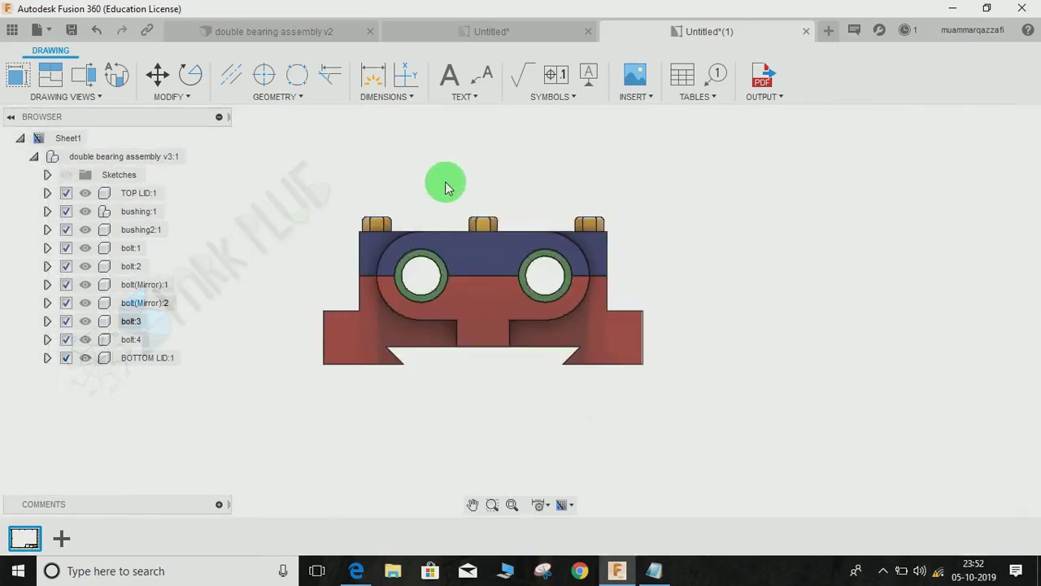
scroll(455, 225, down, 5)
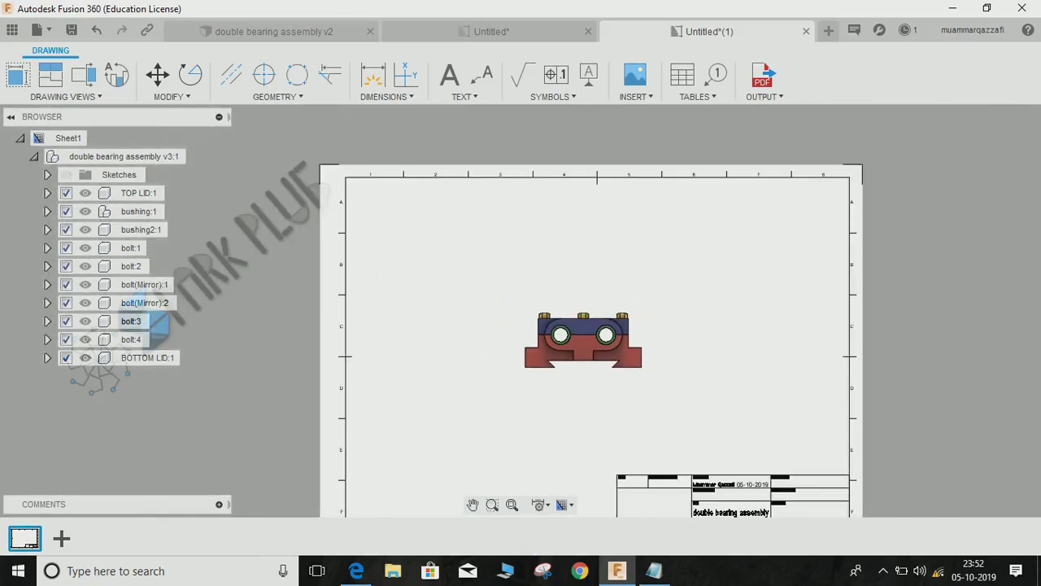
middle_drag(575, 282, 539, 240)
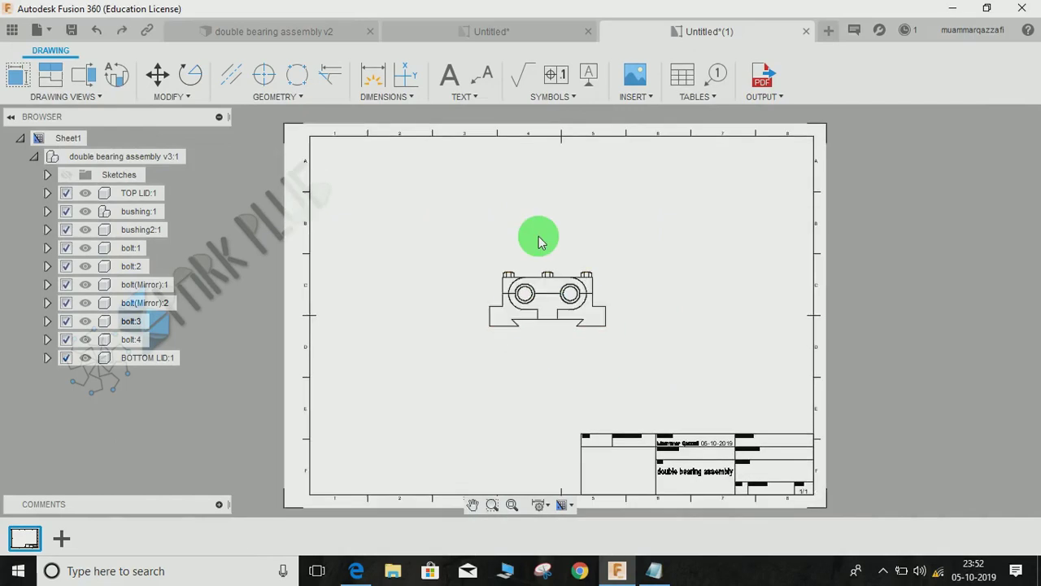
scroll(535, 252, up, 3)
scroll(537, 251, down, 4)
Project top, left, right and bottom views from the front base view, placing each around it on the sheet
click(539, 303)
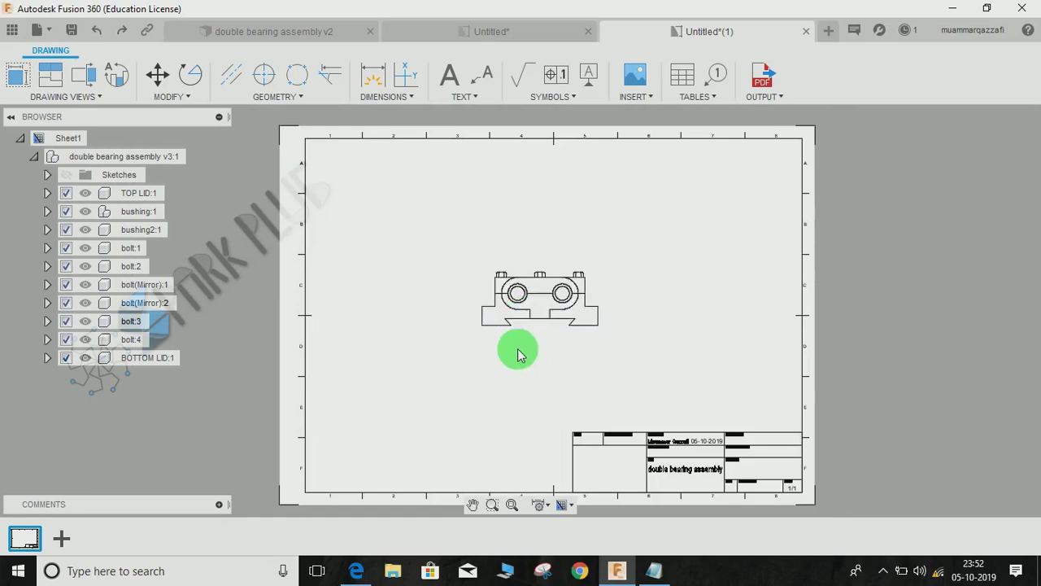
click(378, 460)
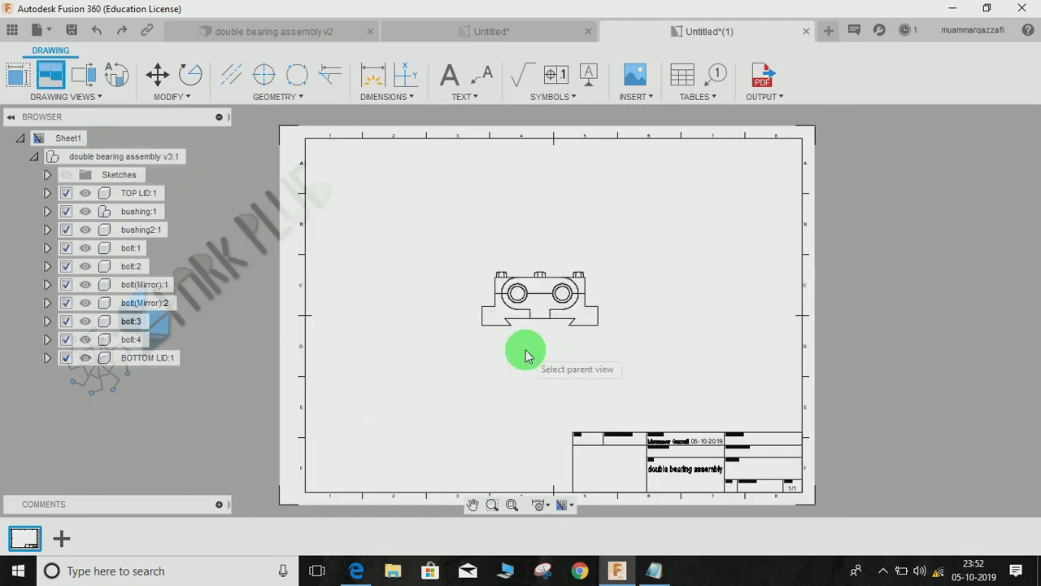
click(73, 98)
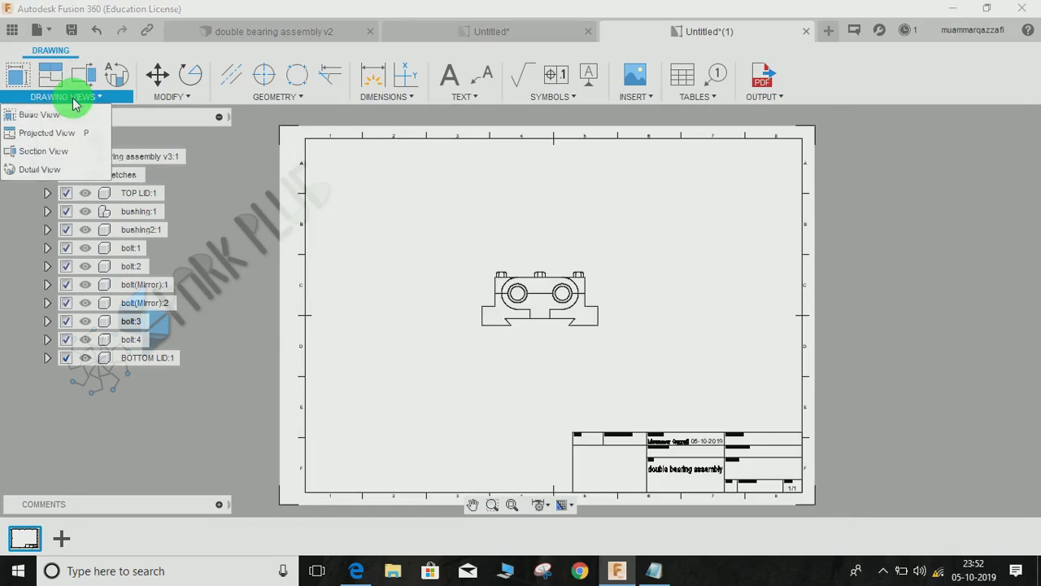
click(44, 135)
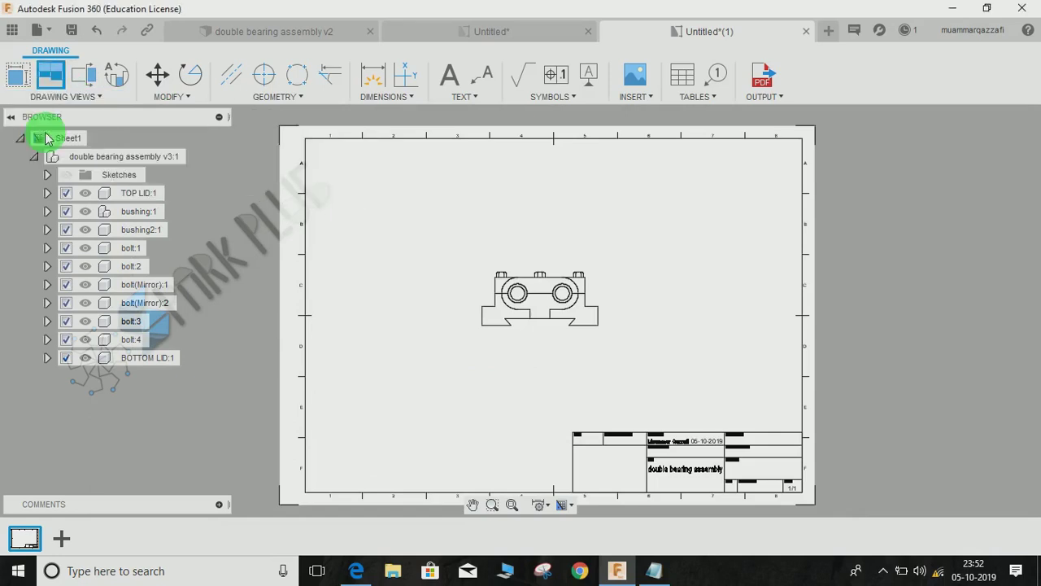
click(545, 301)
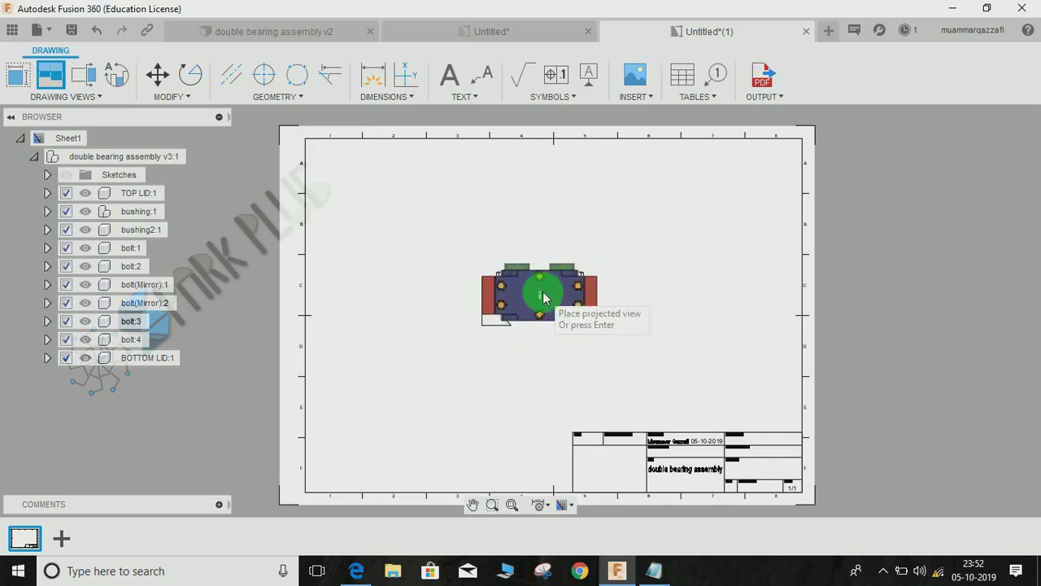
click(537, 230)
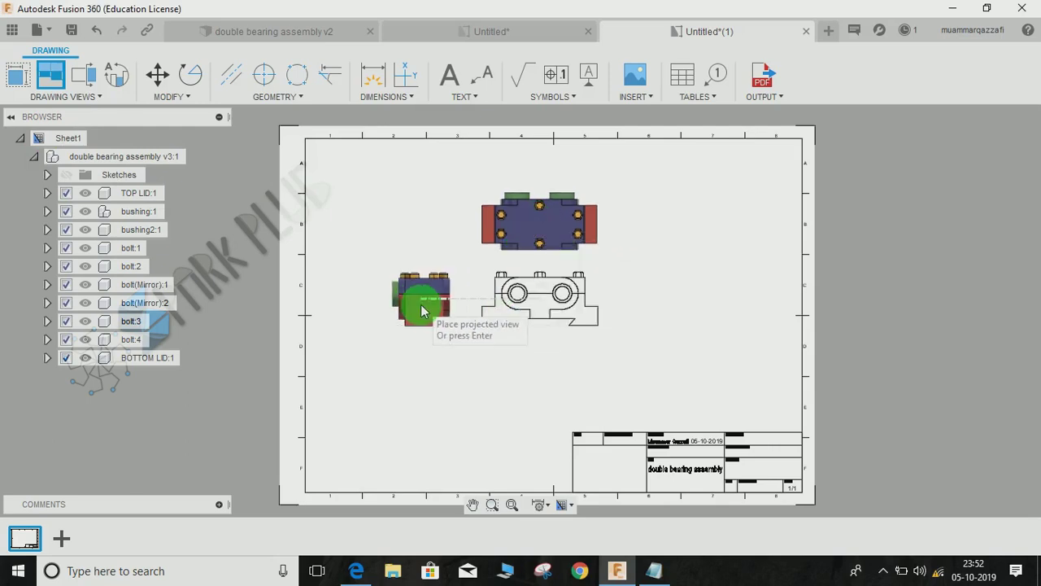
click(422, 310)
click(677, 295)
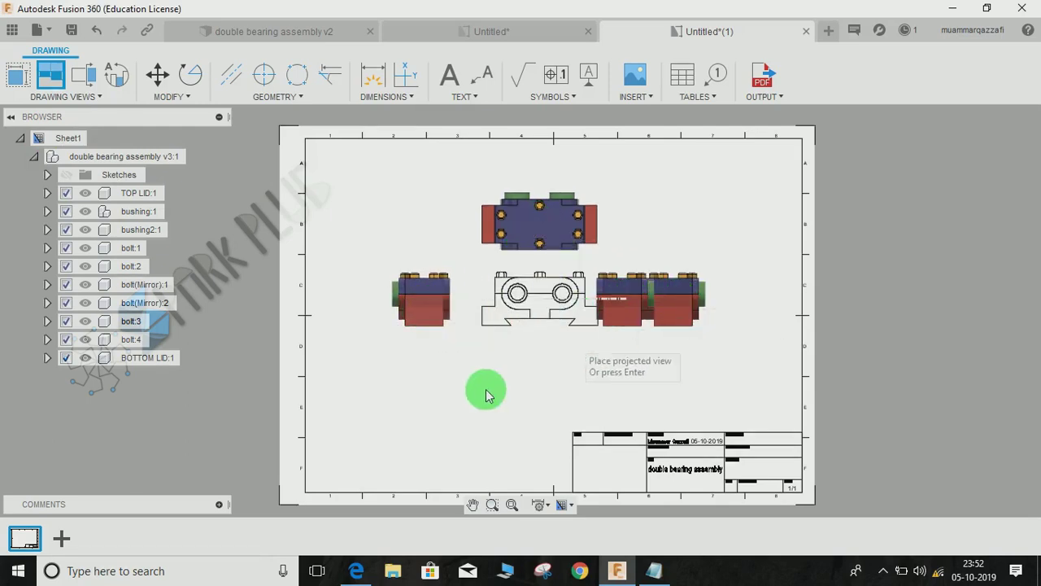
click(529, 367)
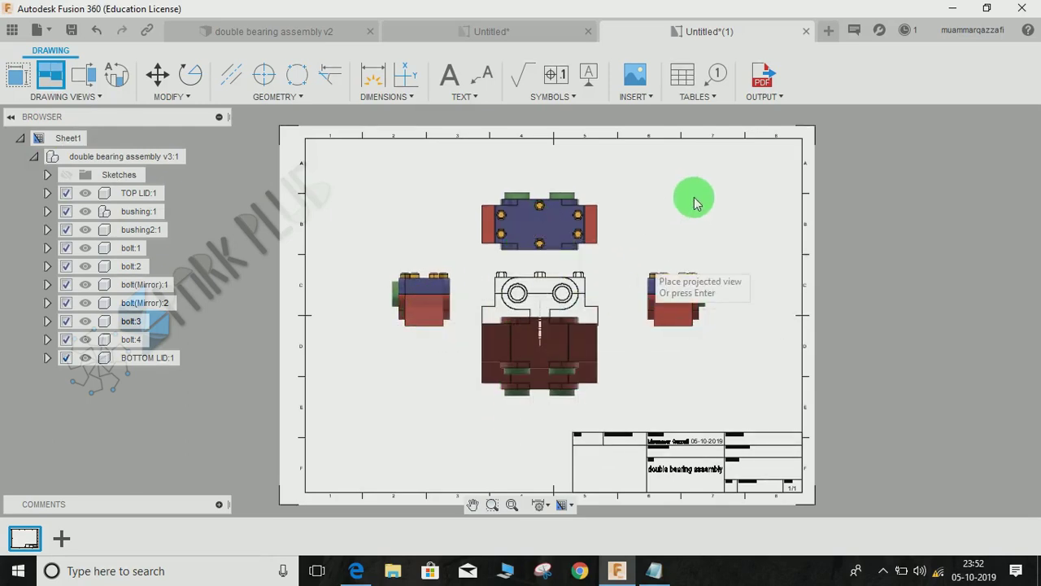
Add an isometric projected view diagonally up and right of the front view, and finish the Projected View command
middle_drag(567, 315, 614, 344)
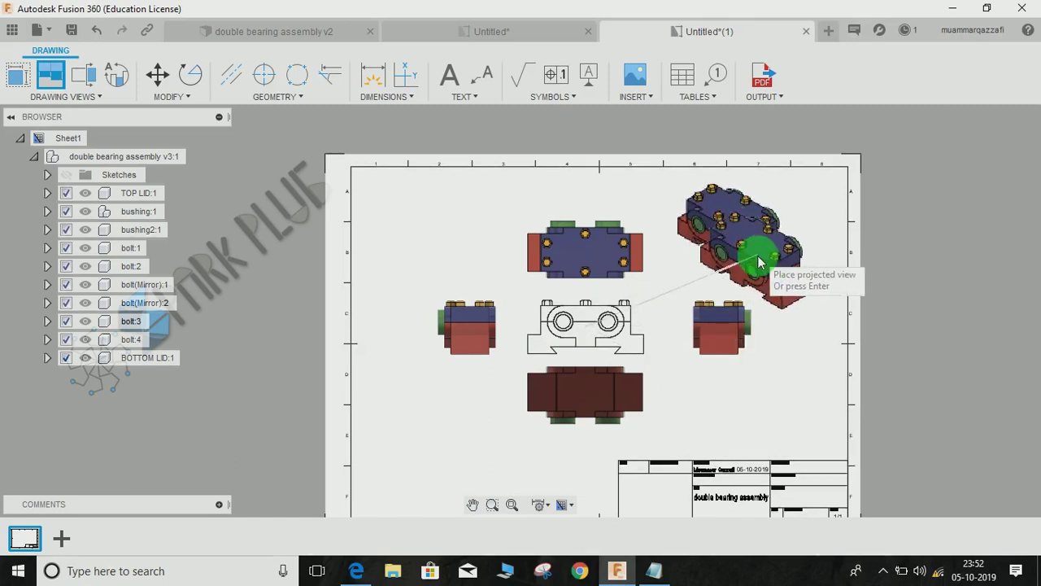
click(762, 252)
key(Return)
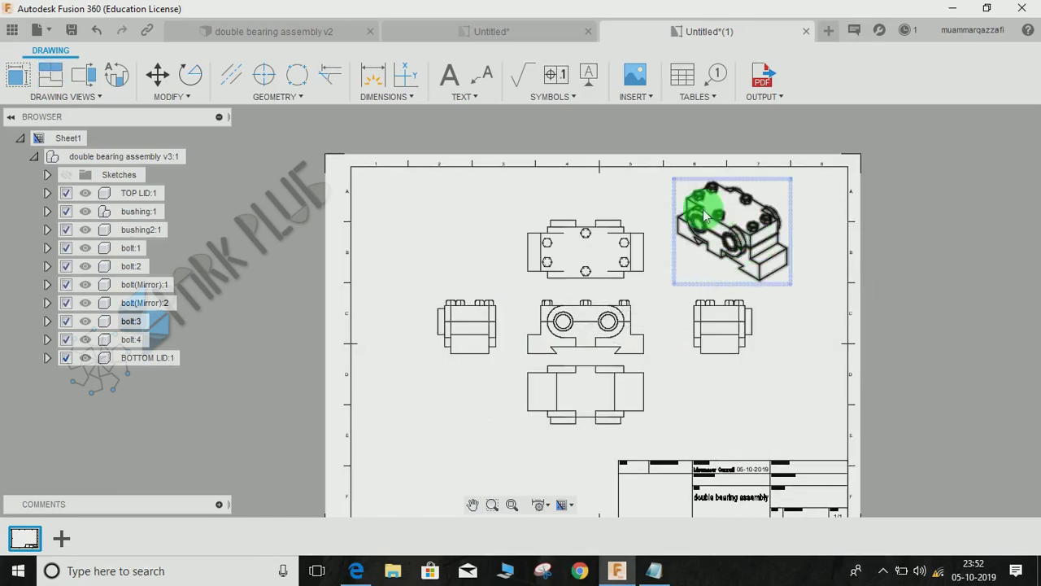
Edit the projected view above the front view and change its style to Shaded
scroll(692, 228, up, 5)
scroll(667, 224, down, 5)
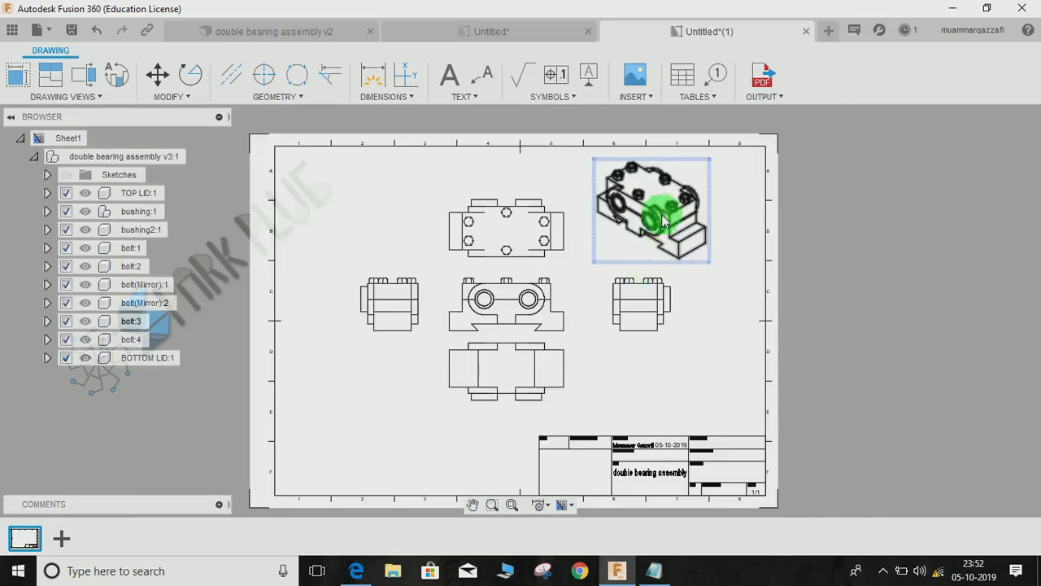
scroll(642, 224, up, 1)
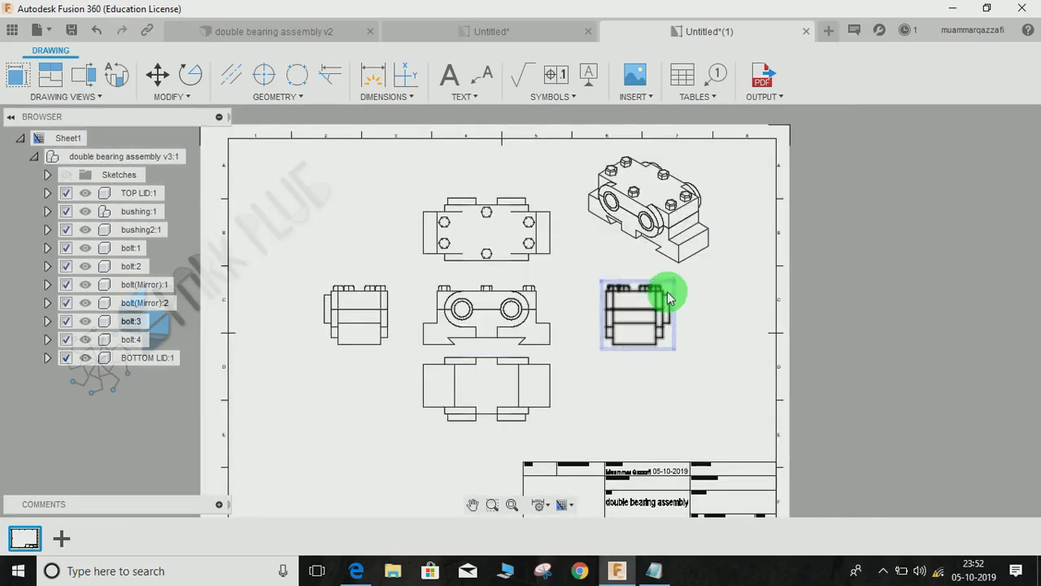
click(655, 204)
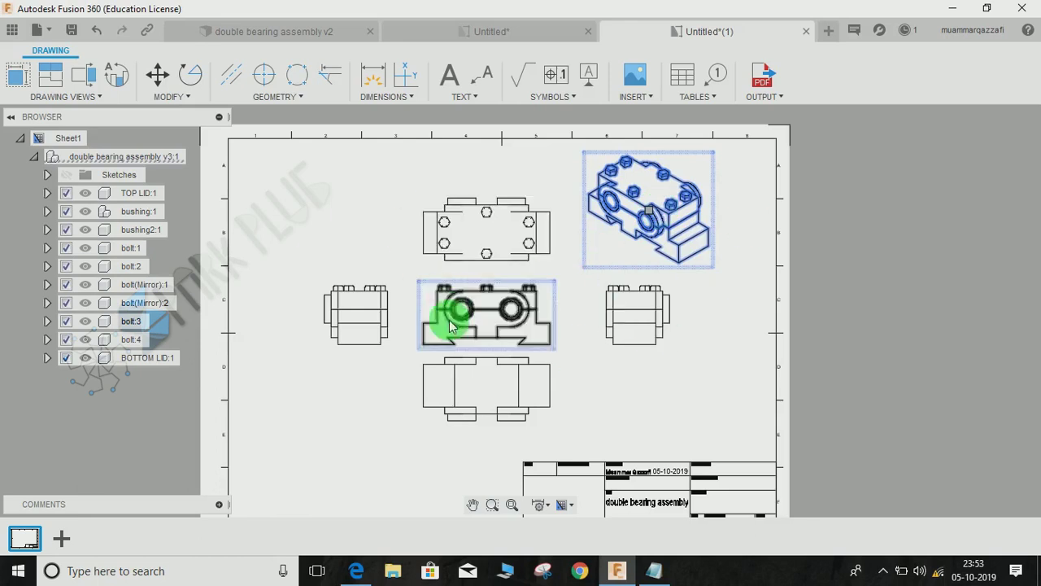
click(471, 257)
right_click(473, 248)
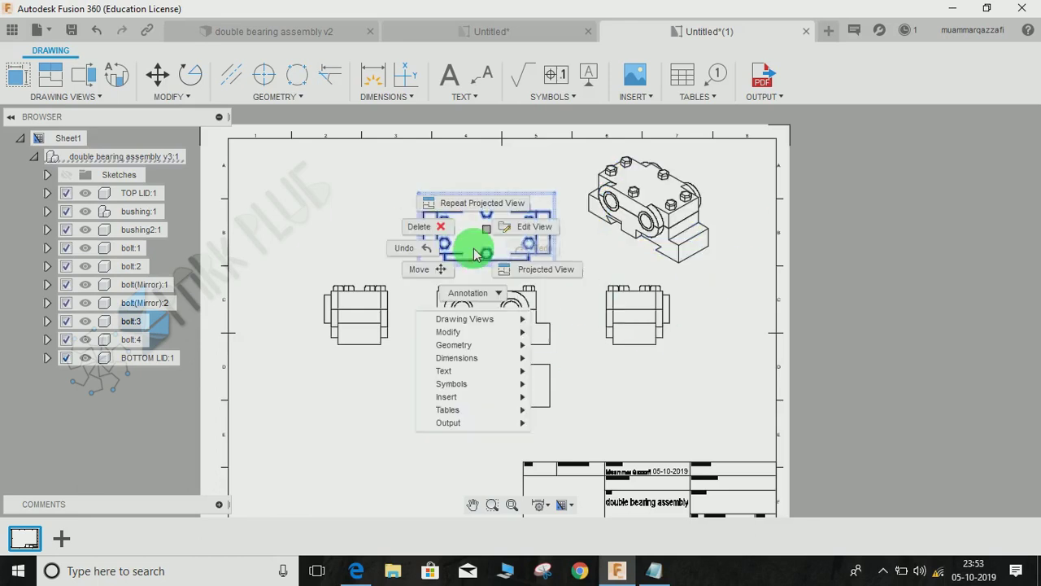
click(518, 221)
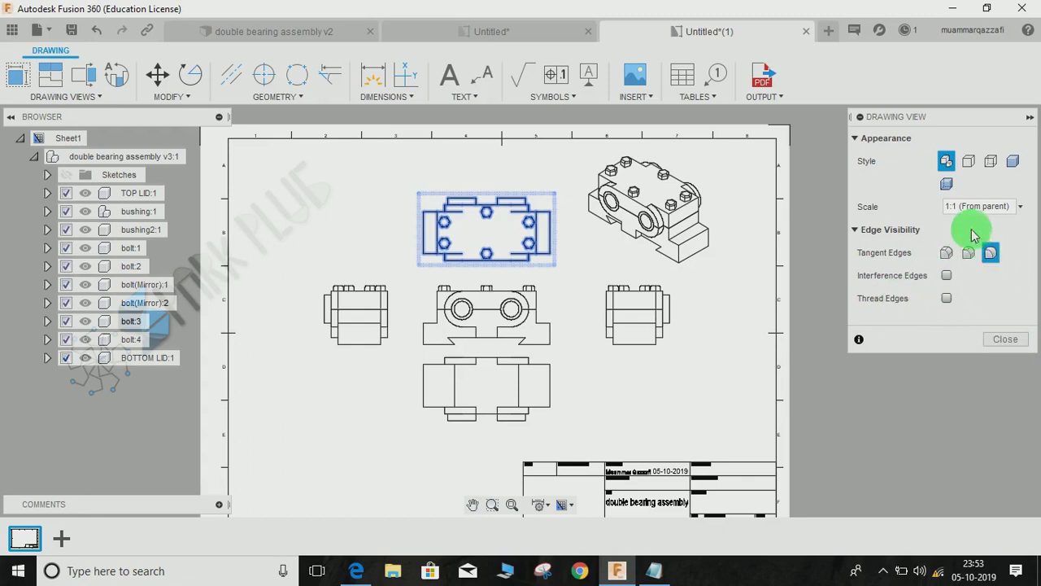
click(991, 161)
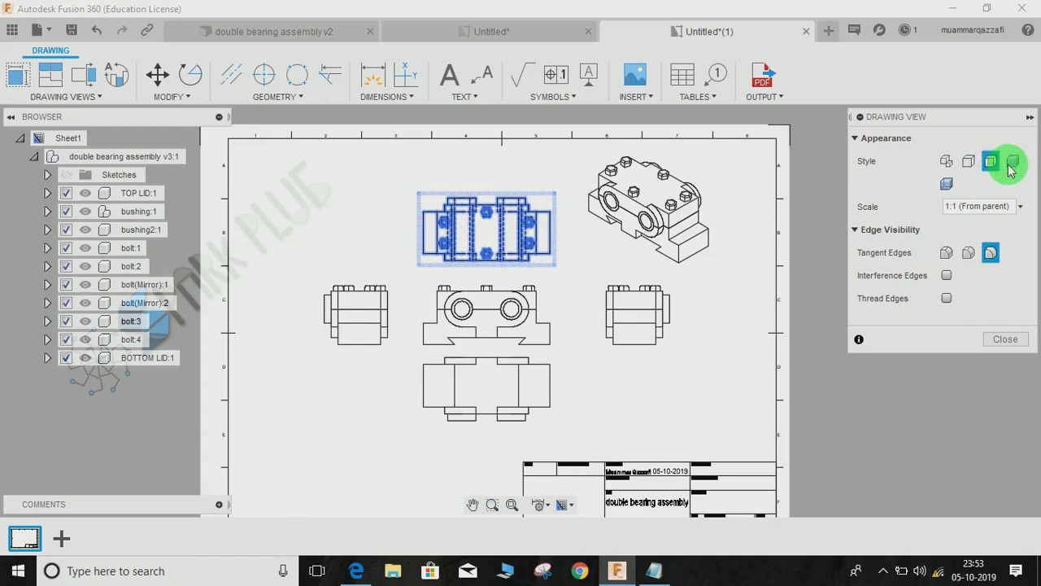
click(1004, 346)
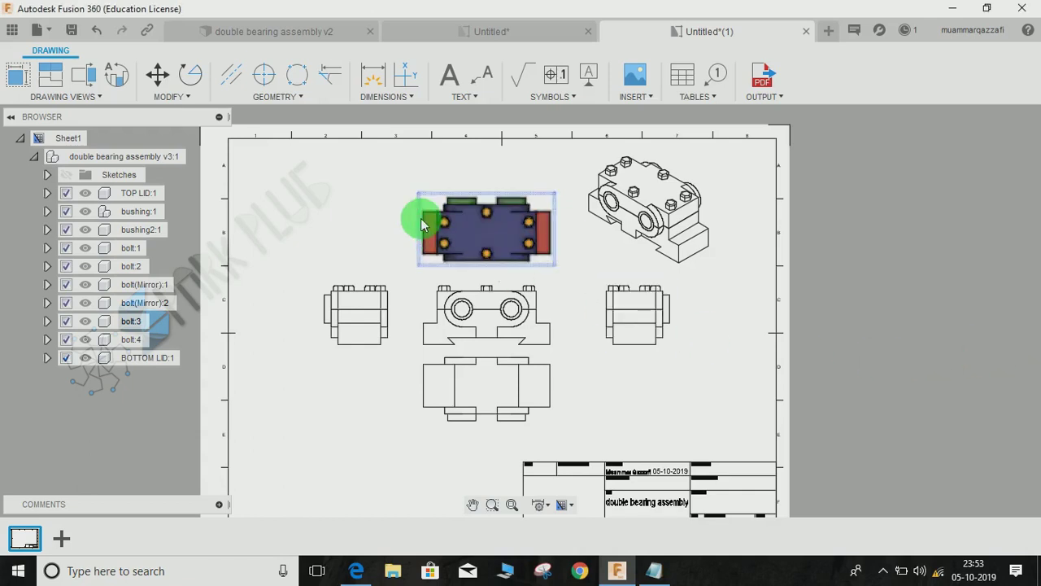
Look over the shaded top view on the sheet and undo its style change
scroll(423, 219, up, 3)
scroll(334, 257, down, 3)
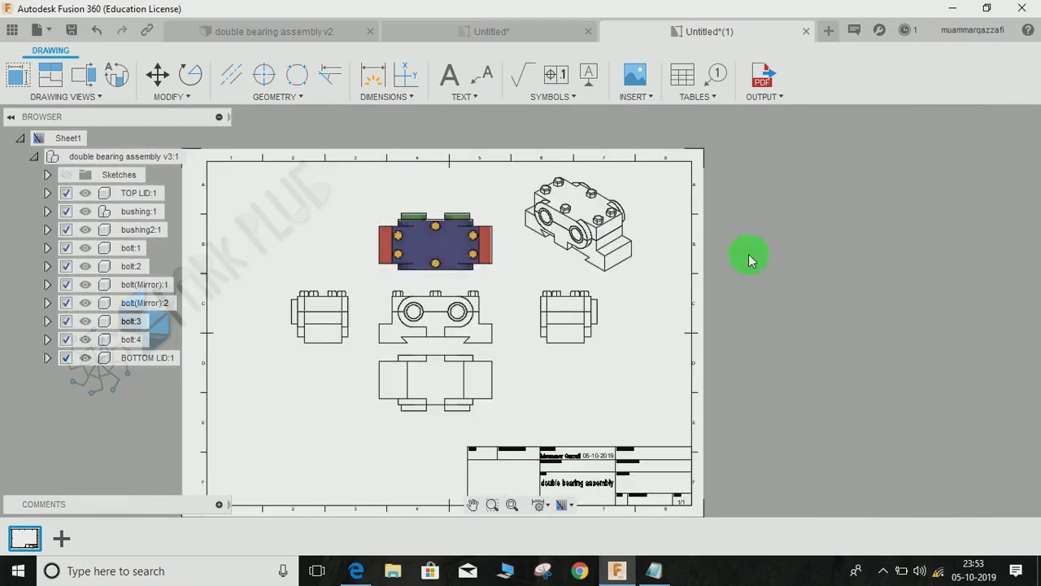
middle_drag(749, 281, 804, 240)
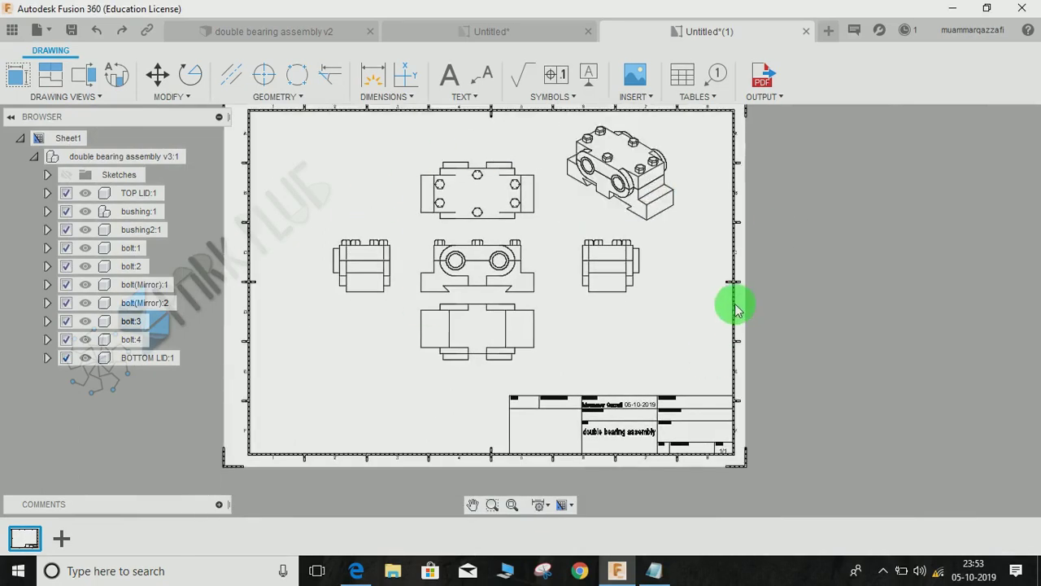
scroll(586, 196, up, 3)
scroll(804, 399, down, 3)
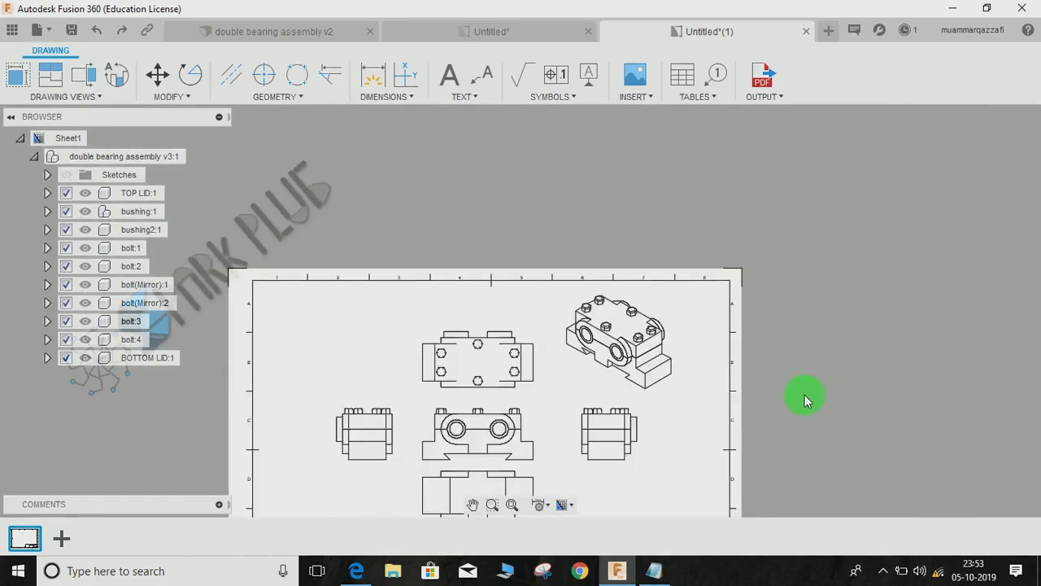
Open the sheet's title block for editing and choose to add a new title block based on it
middle_drag(804, 399, 682, 355)
scroll(681, 354, up, 3)
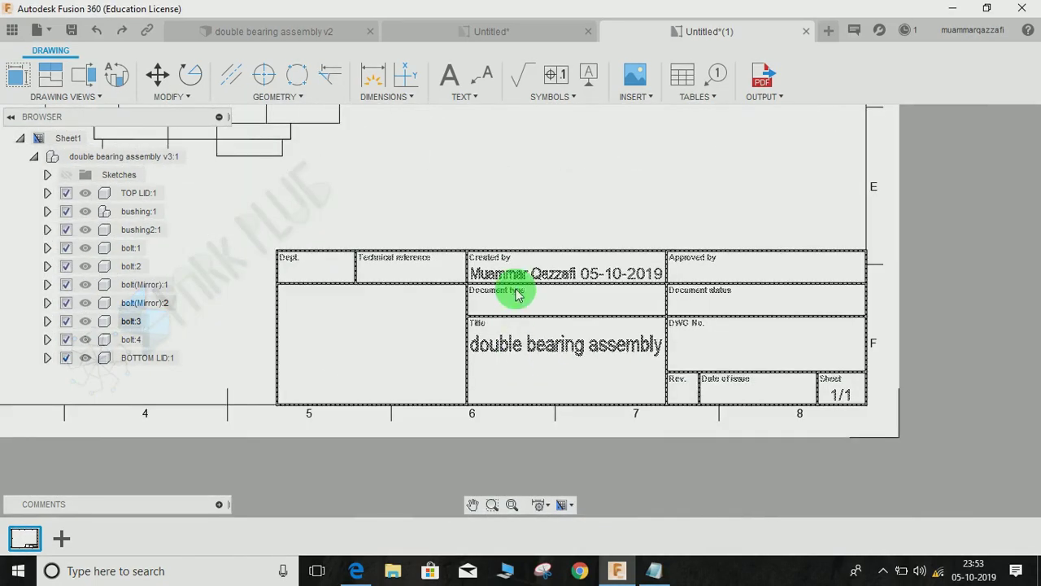
double_click(416, 259)
scroll(383, 297, up, 2)
click(382, 261)
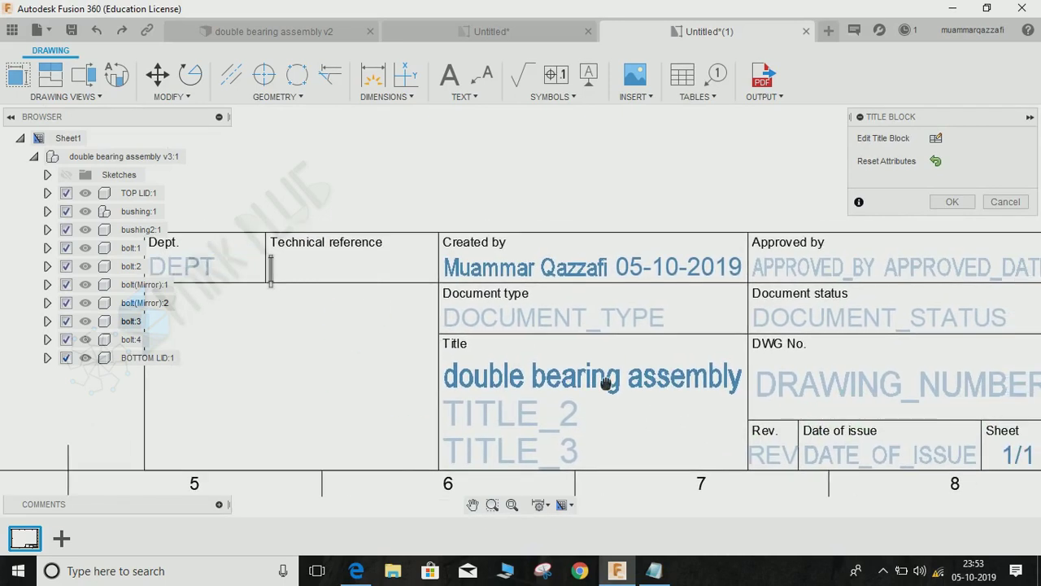
click(936, 142)
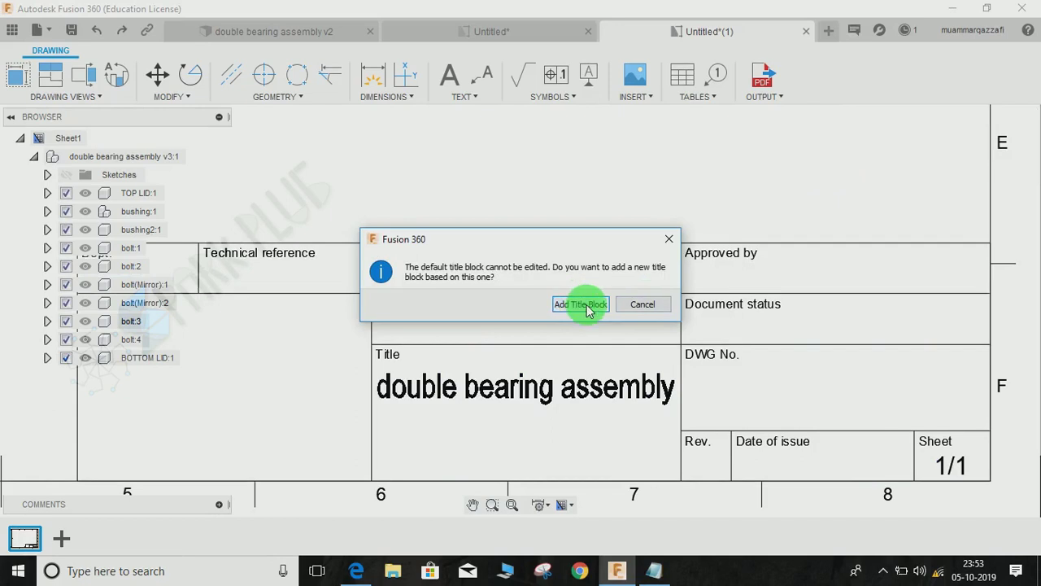
click(578, 306)
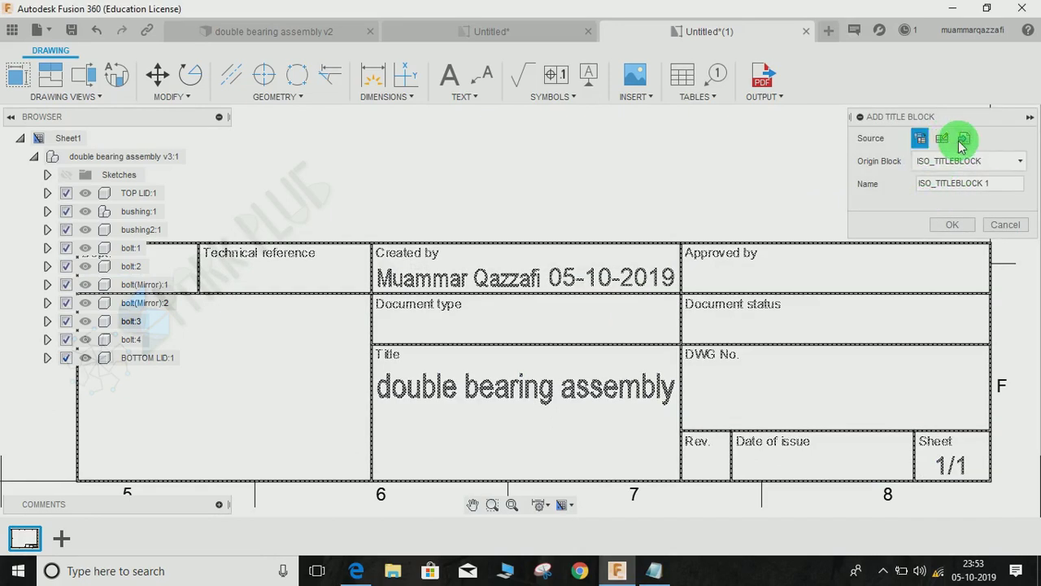
Set the new title block's source to From Scratch, name it EF and create it
click(952, 160)
click(949, 173)
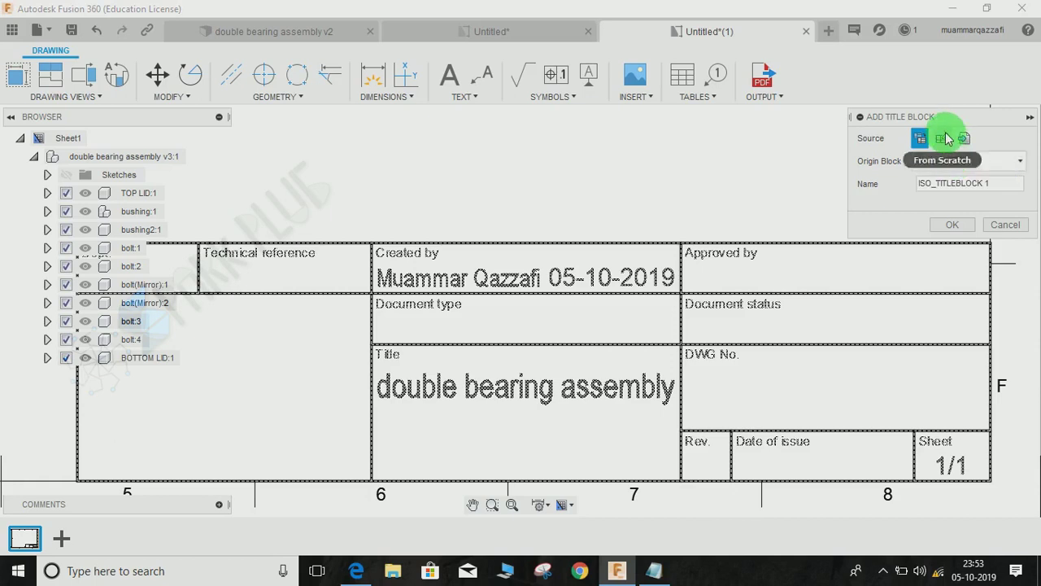
click(943, 139)
click(942, 163)
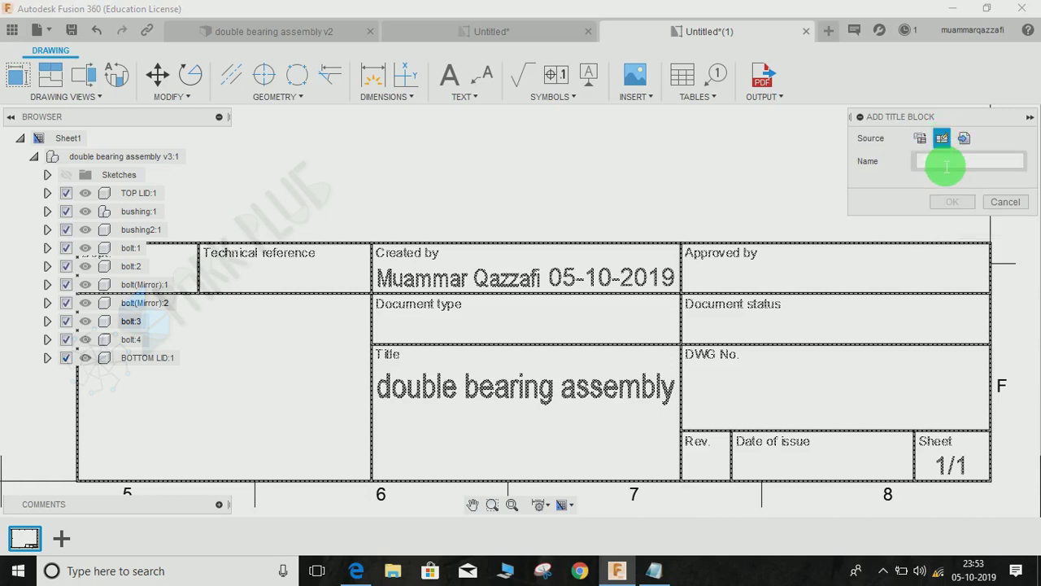
text(EF)
click(950, 203)
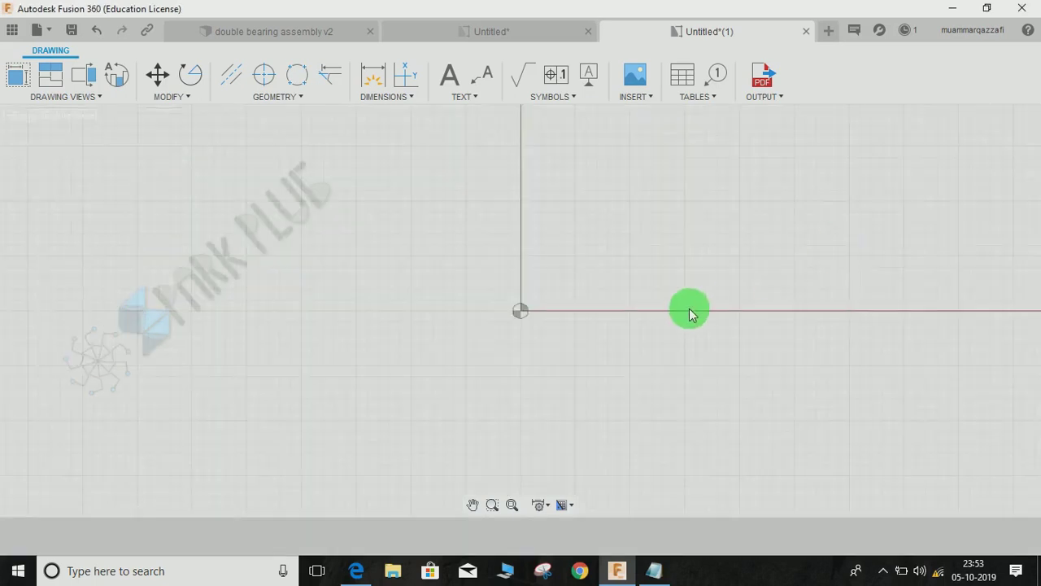
Try to finish the new title block without adding any geometry or text, dismissing each warning to continue editing
middle_drag(665, 309, 562, 358)
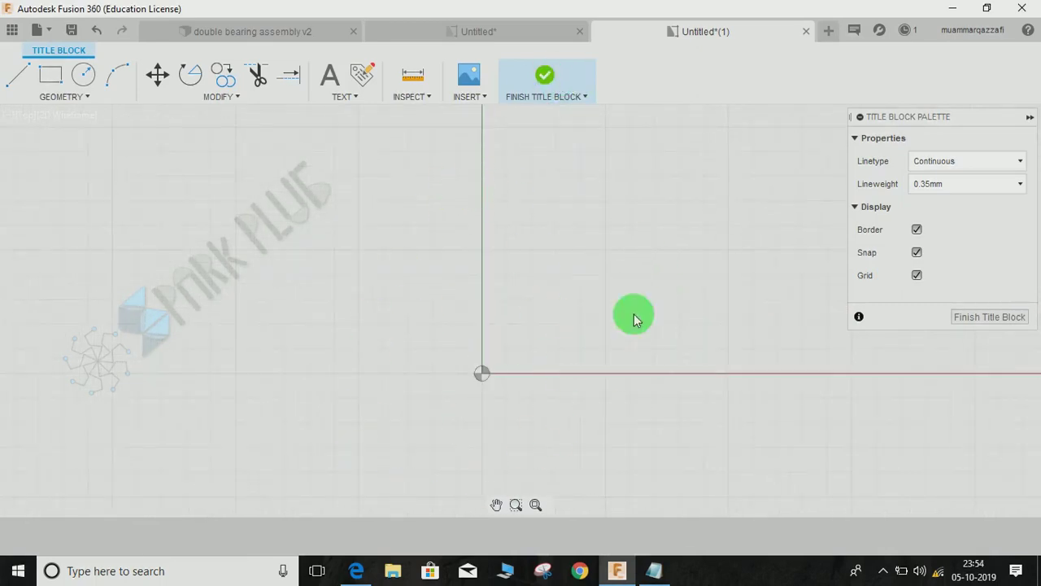
click(543, 75)
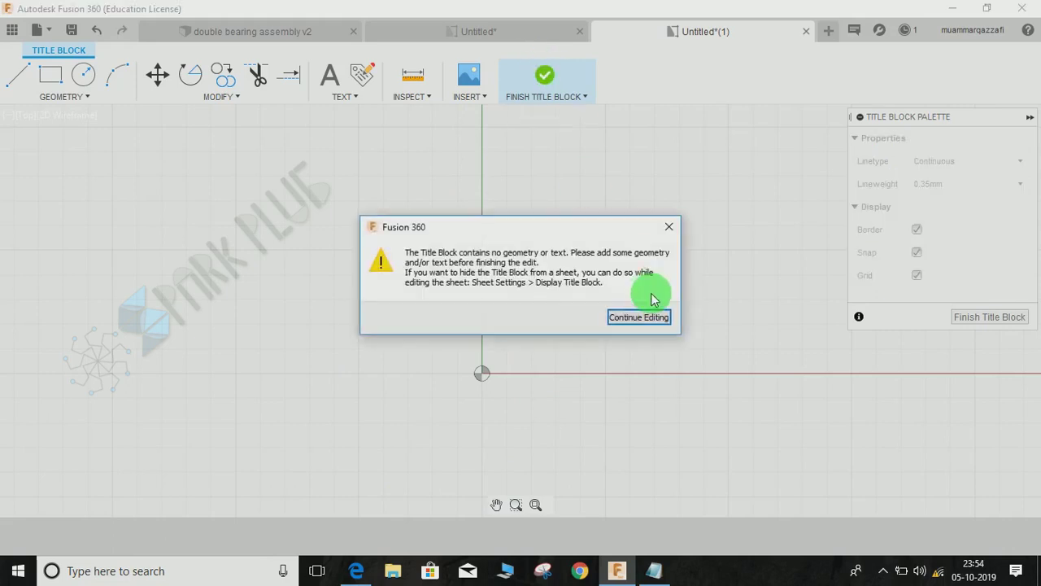
click(639, 317)
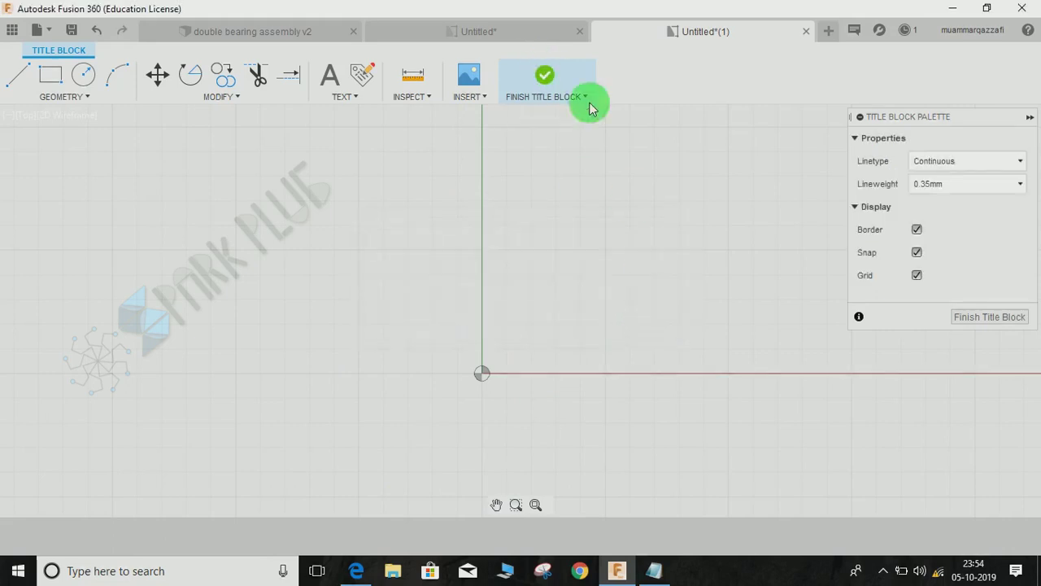
click(1013, 317)
click(641, 318)
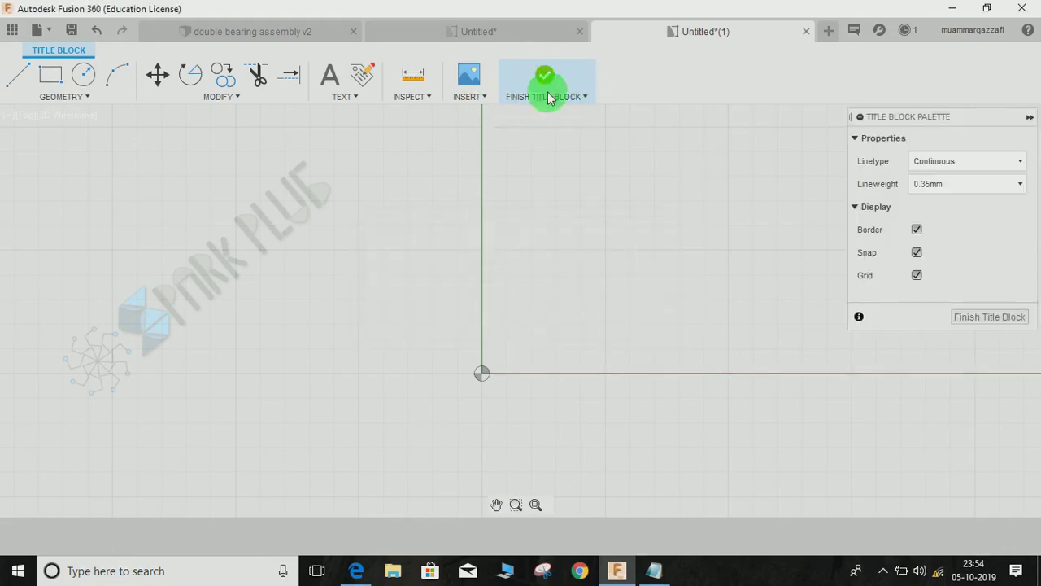
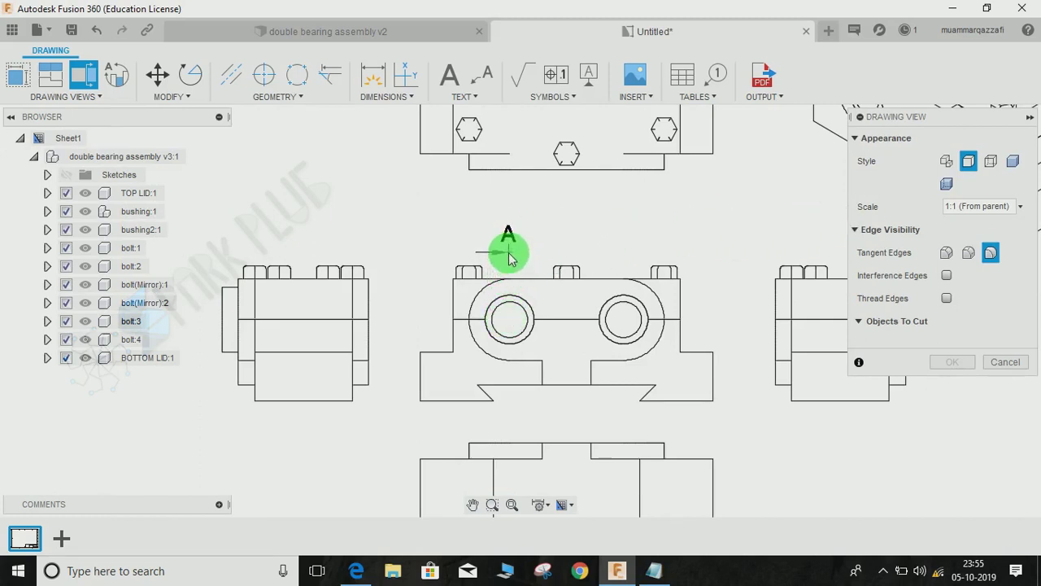
Draw a vertical section line through the left bushing's centre on the front view, from above the bolts to below the base
click(509, 254)
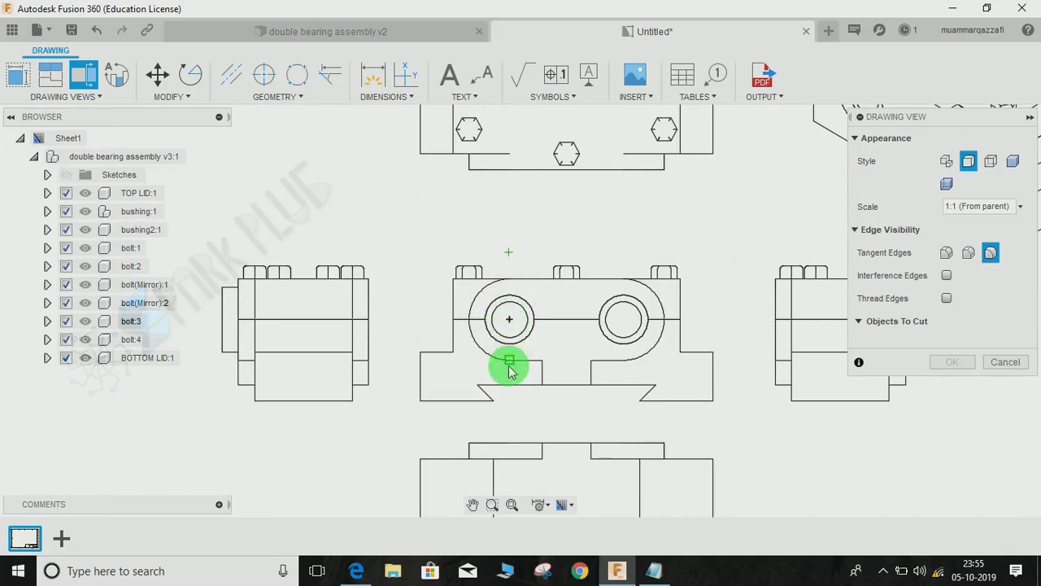
click(510, 416)
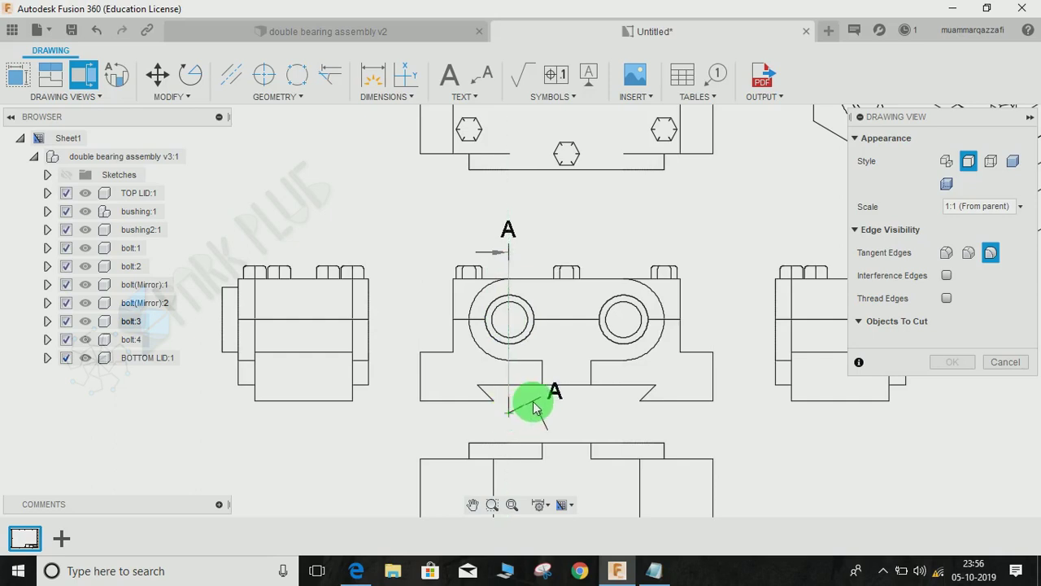
right_click(453, 415)
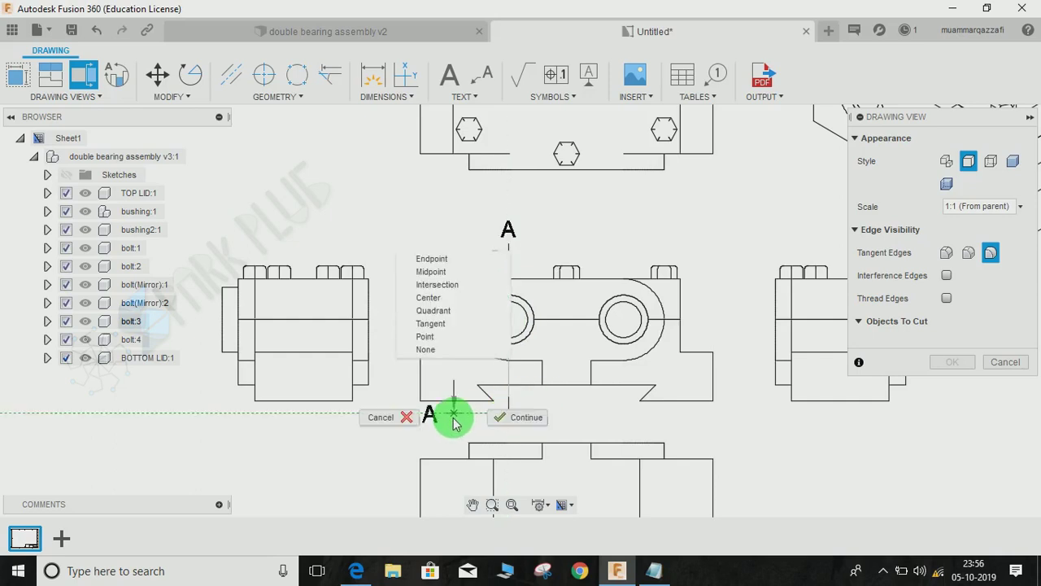
click(505, 418)
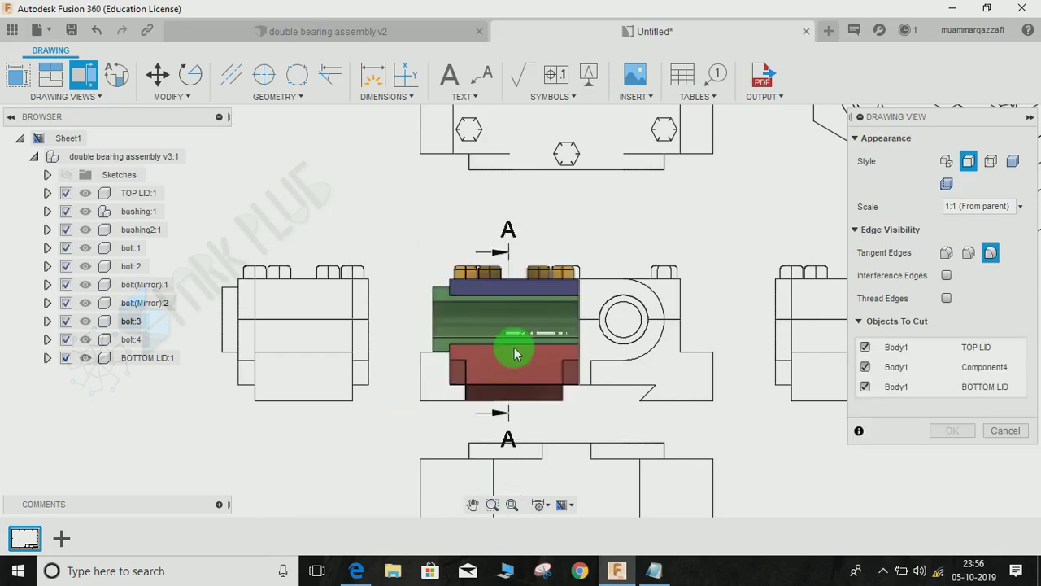
Set the section view's style to Shaded and place it level with the front view, left of the left side view
scroll(618, 376, down, 5)
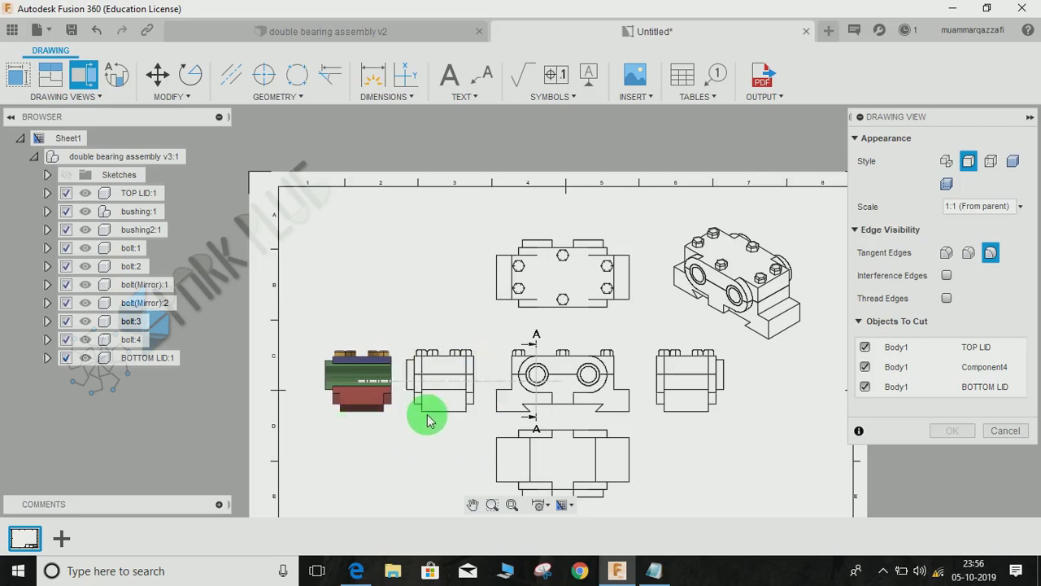
click(1013, 165)
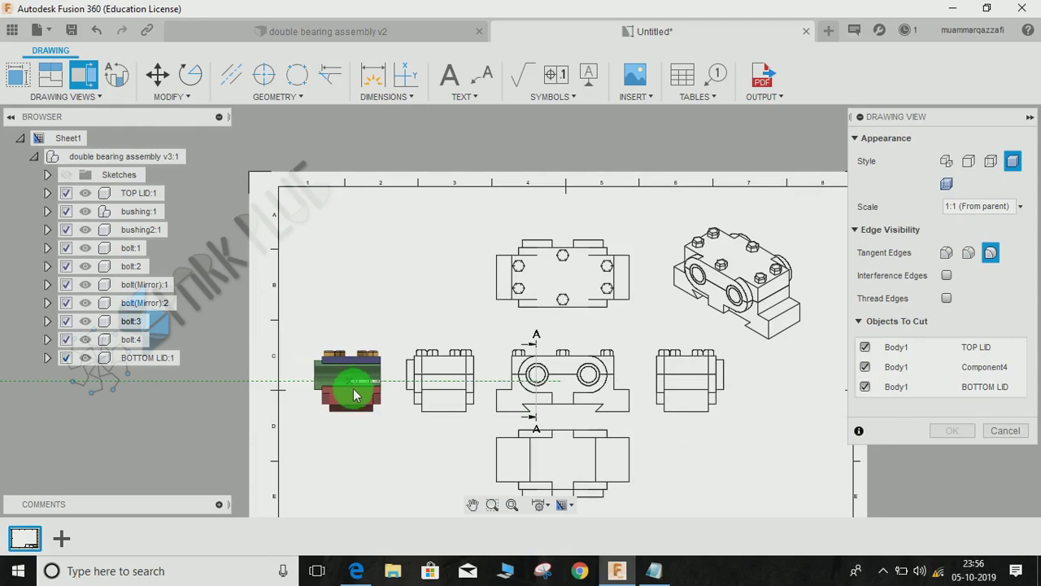
click(353, 384)
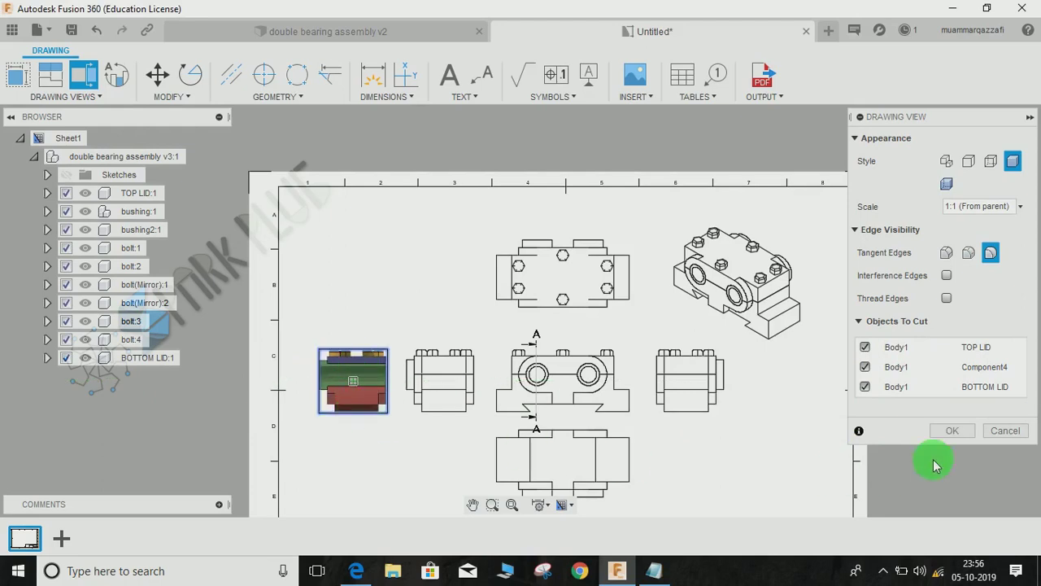
click(957, 432)
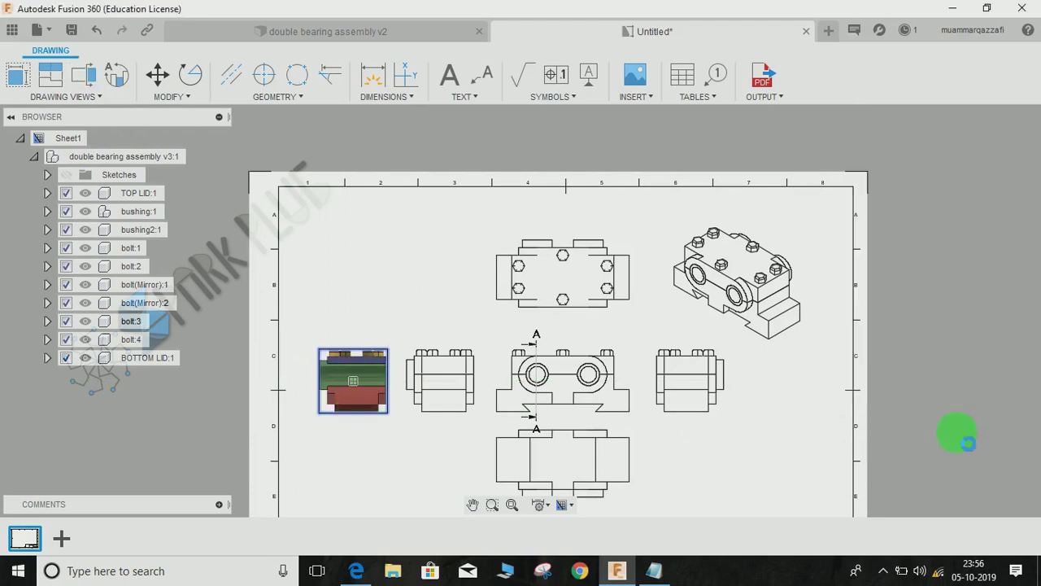
Examine the hatched section view up close and compare it with the cutting line on the front view
scroll(372, 412, up, 6)
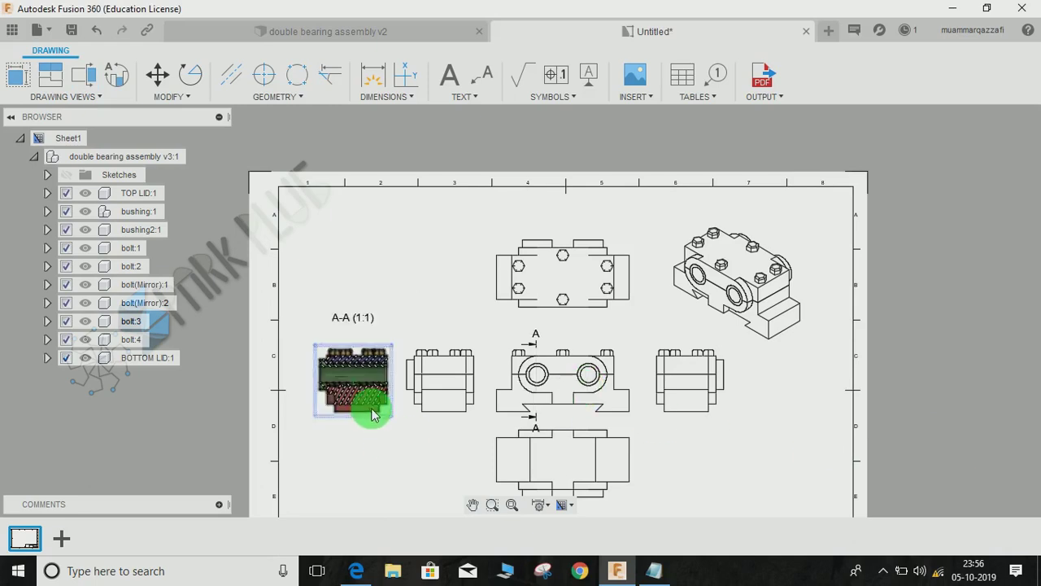
middle_drag(279, 385, 472, 377)
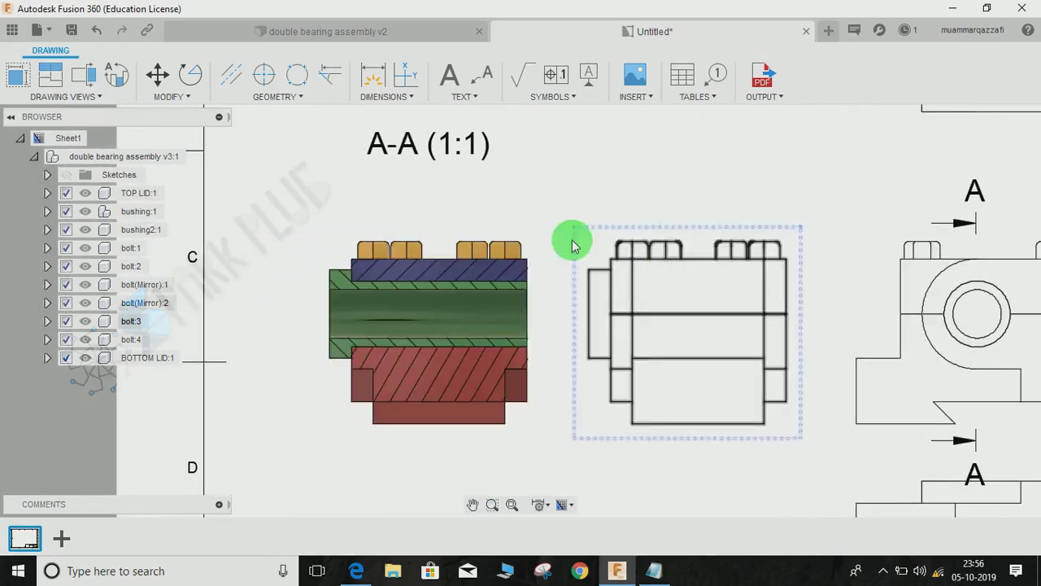
scroll(573, 215, down, 2)
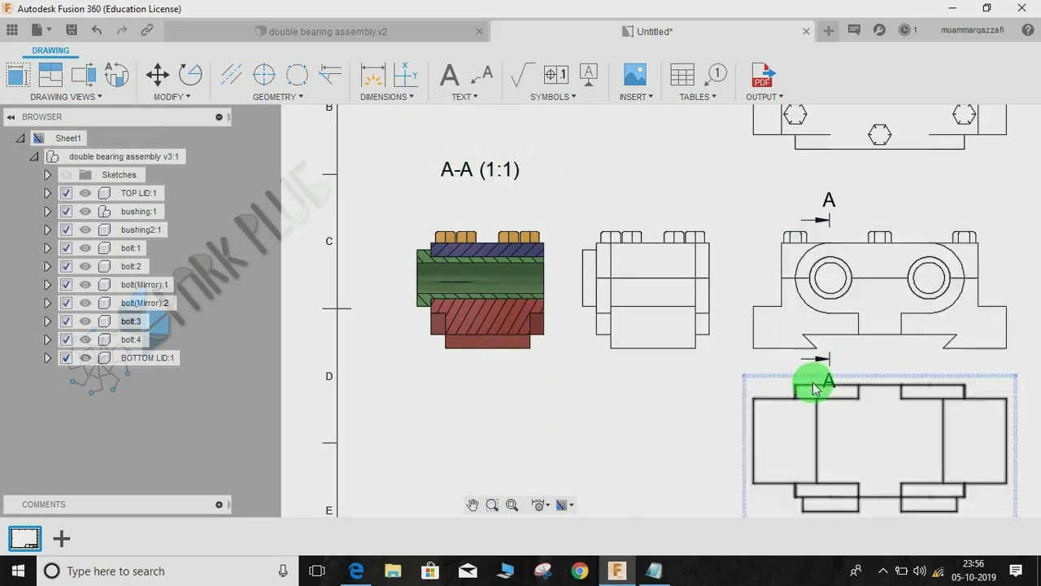
scroll(822, 349, down, 3)
scroll(830, 314, up, 4)
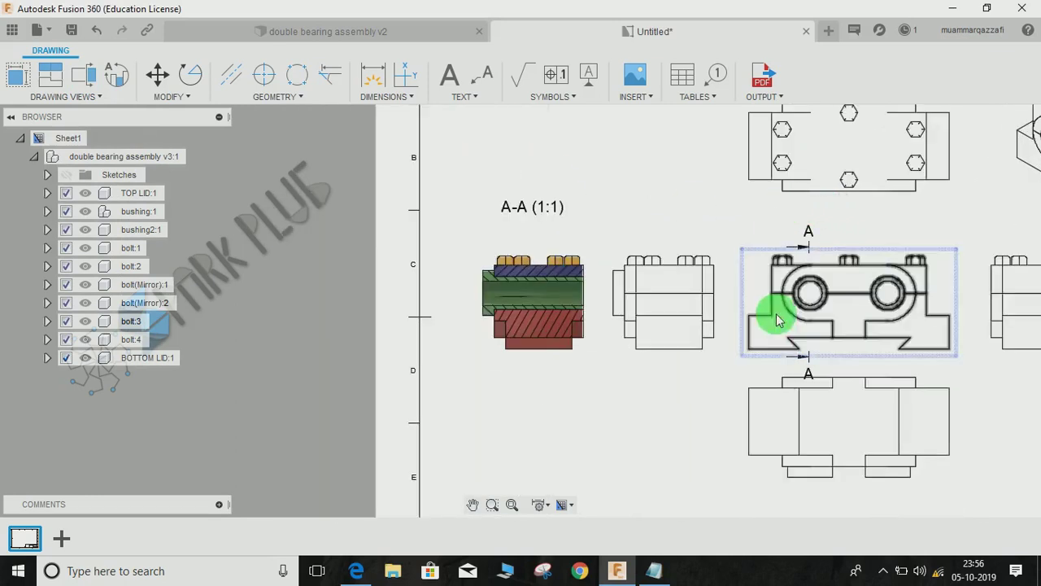
scroll(549, 272, up, 2)
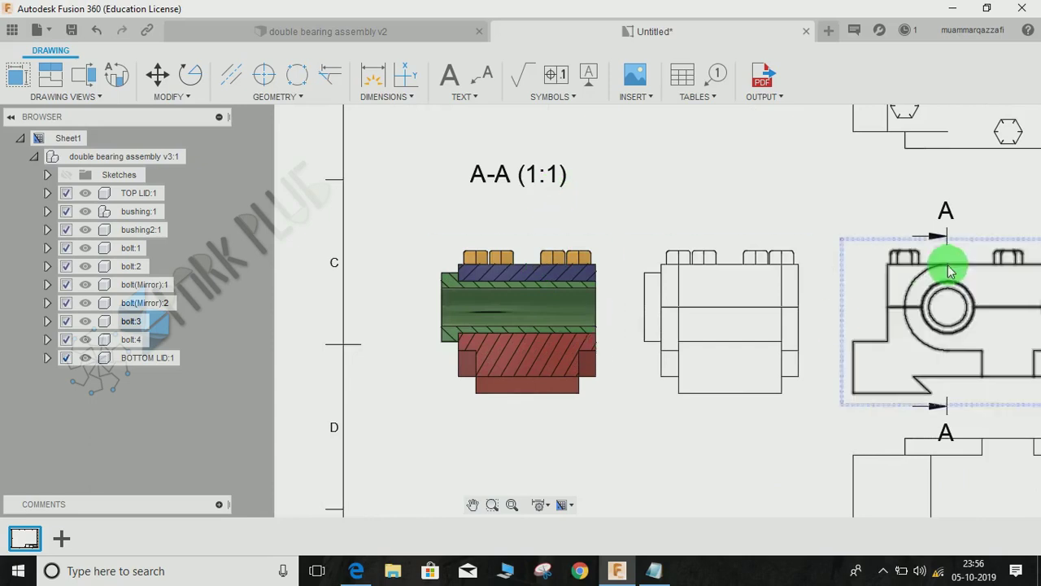
Start a detail view from the front view, with a circular boundary centred at the base of the leftmost bolt head
middle_drag(949, 262, 877, 272)
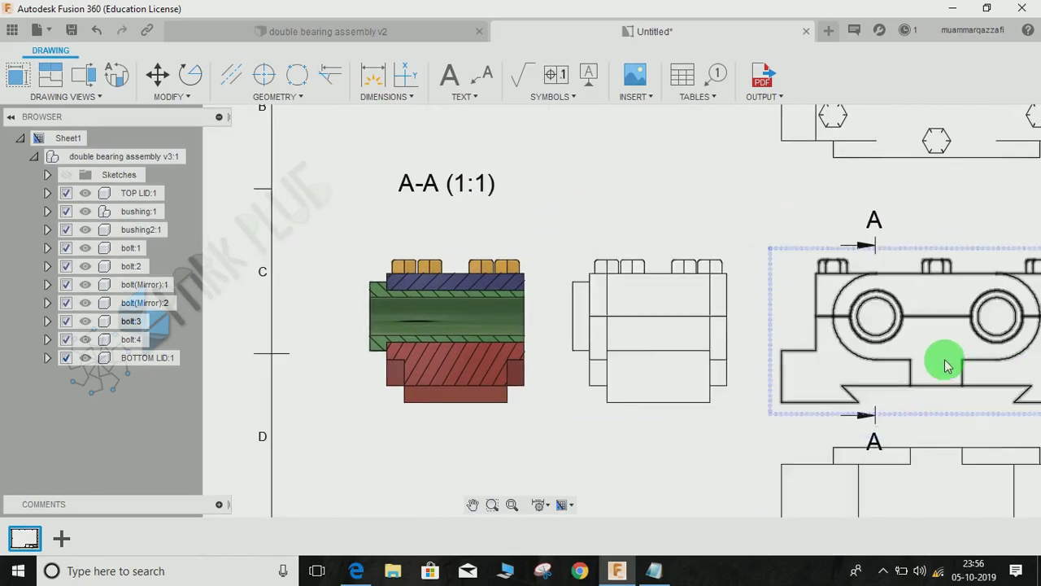
scroll(941, 360, down, 5)
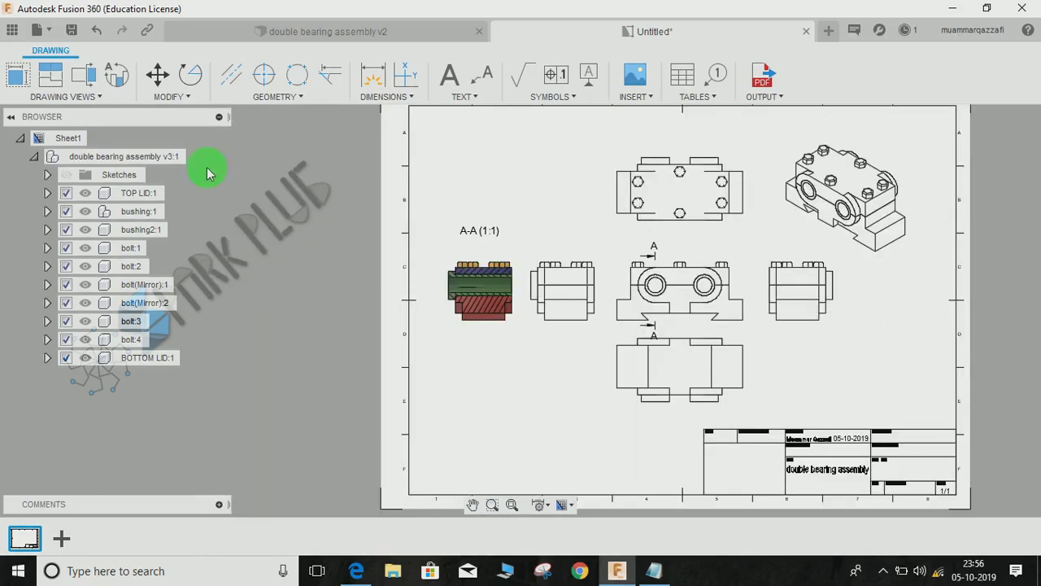
click(50, 96)
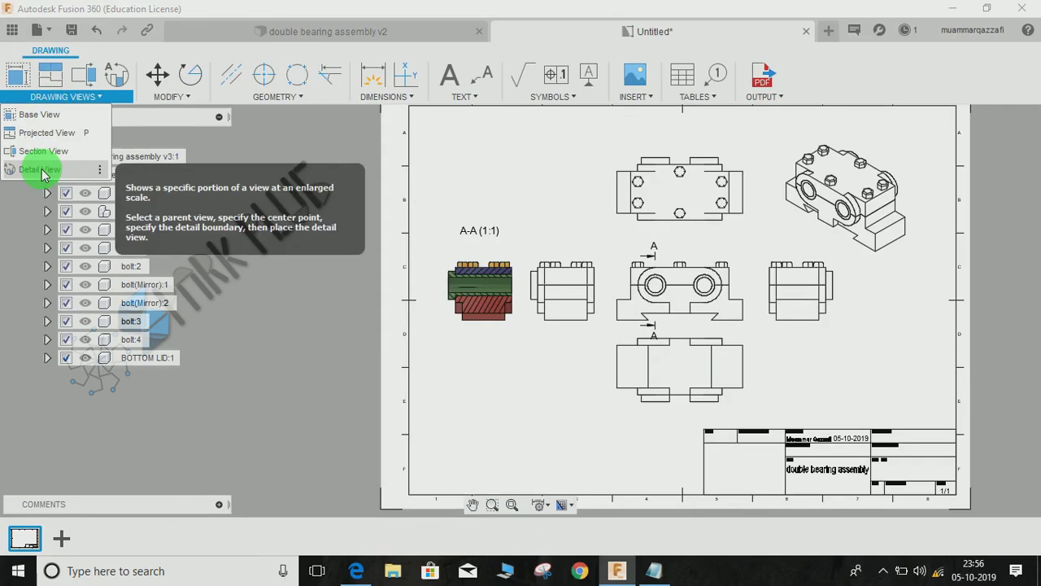
click(41, 170)
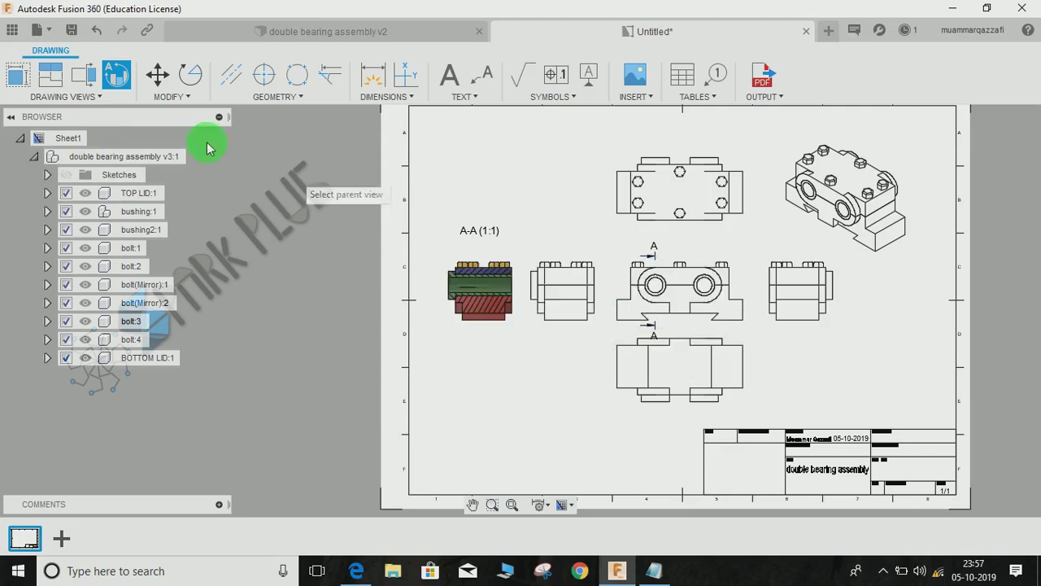
middle_drag(810, 251, 783, 309)
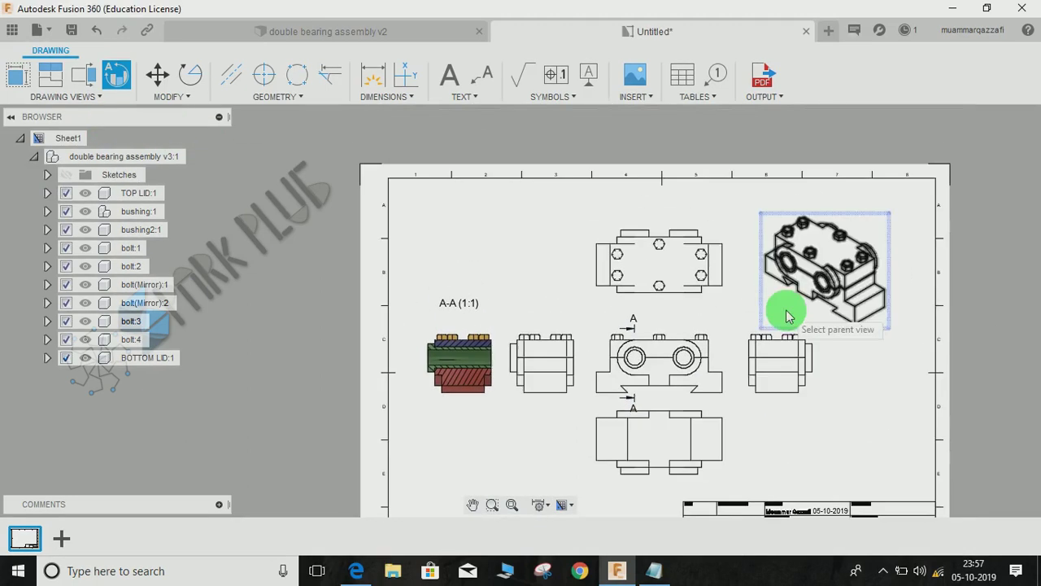
scroll(651, 205, up, 2)
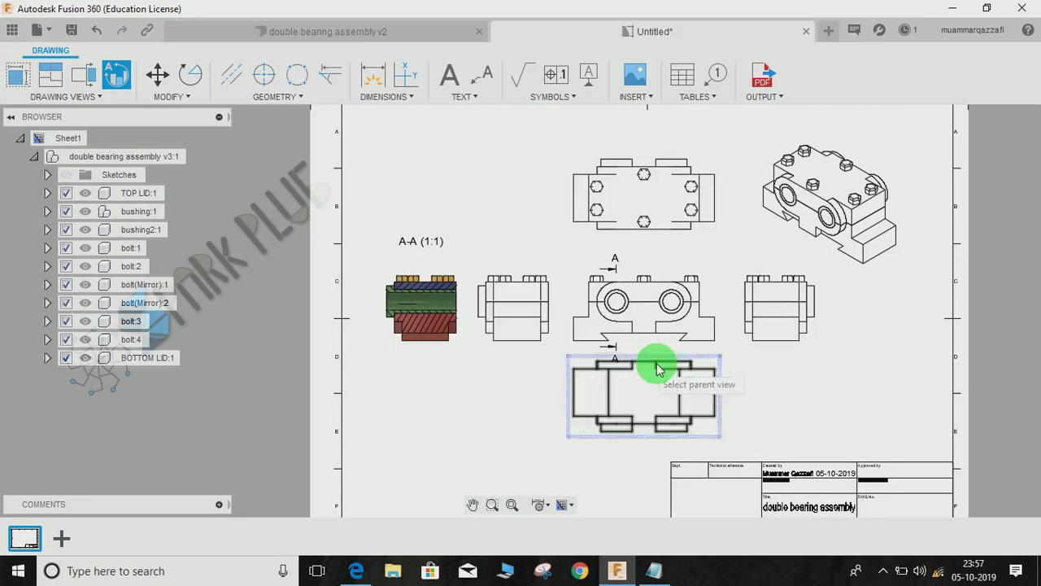
click(620, 313)
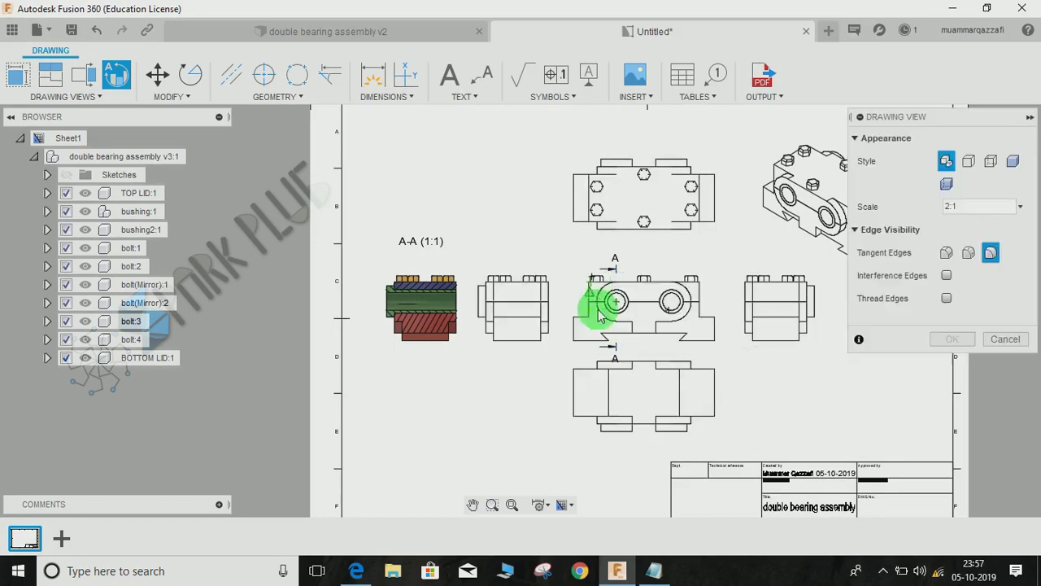
scroll(612, 295, up, 2)
scroll(613, 286, up, 2)
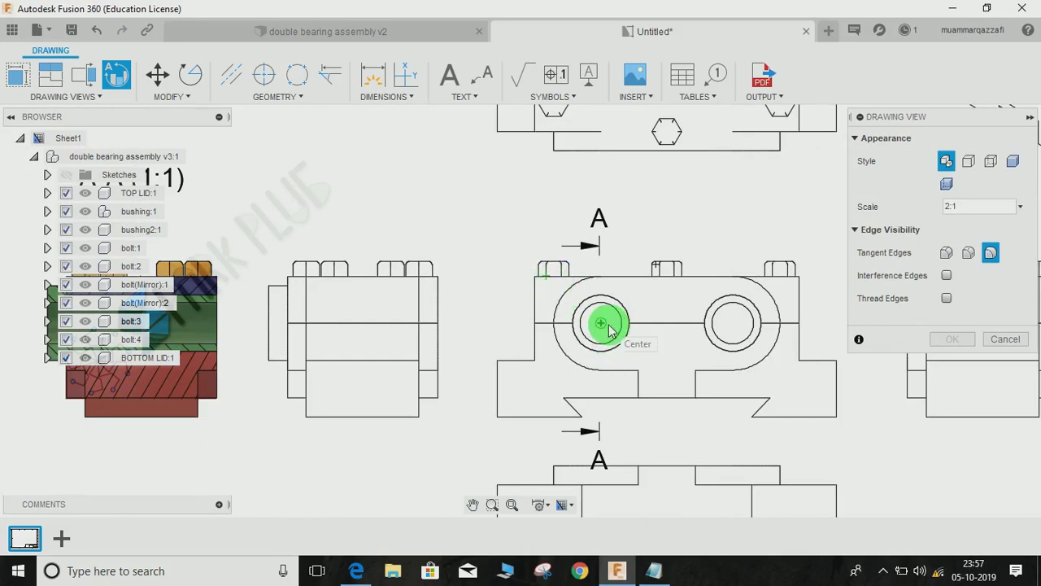
click(545, 277)
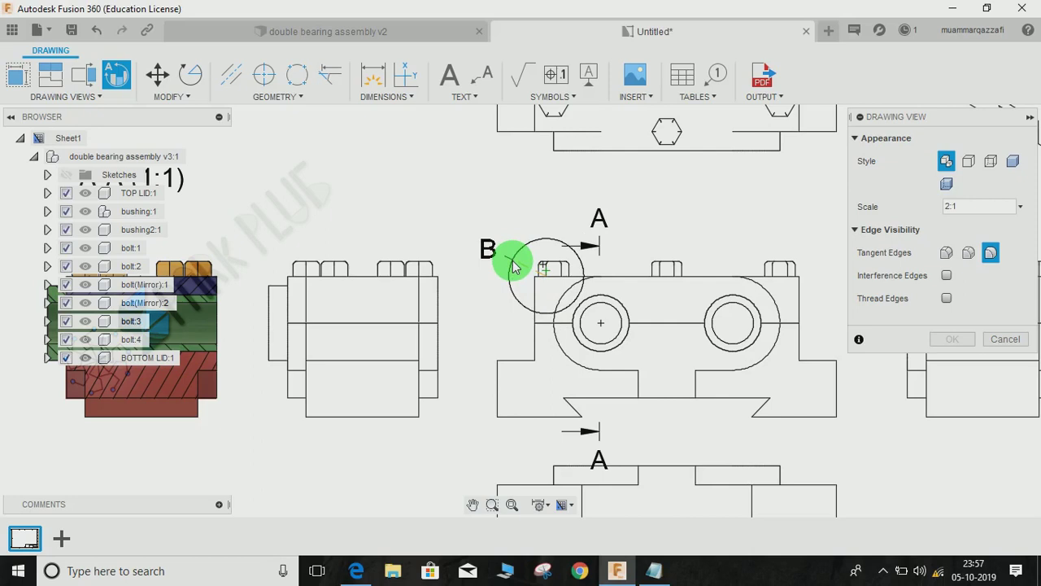
click(514, 266)
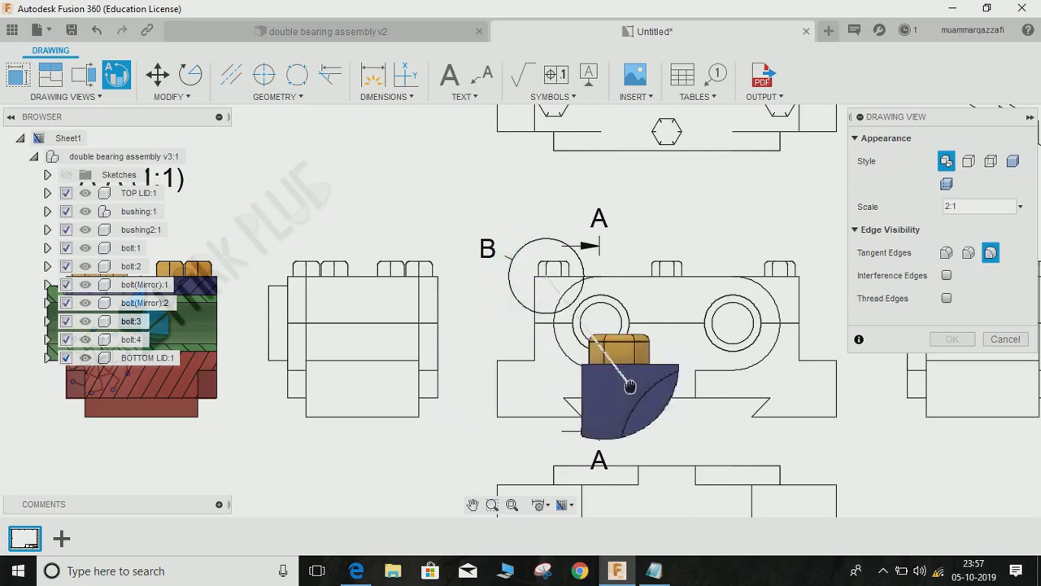
Set the detail view's scale to 4:1, keep the parent view's style, and place it below the section view
middle_drag(616, 383, 660, 229)
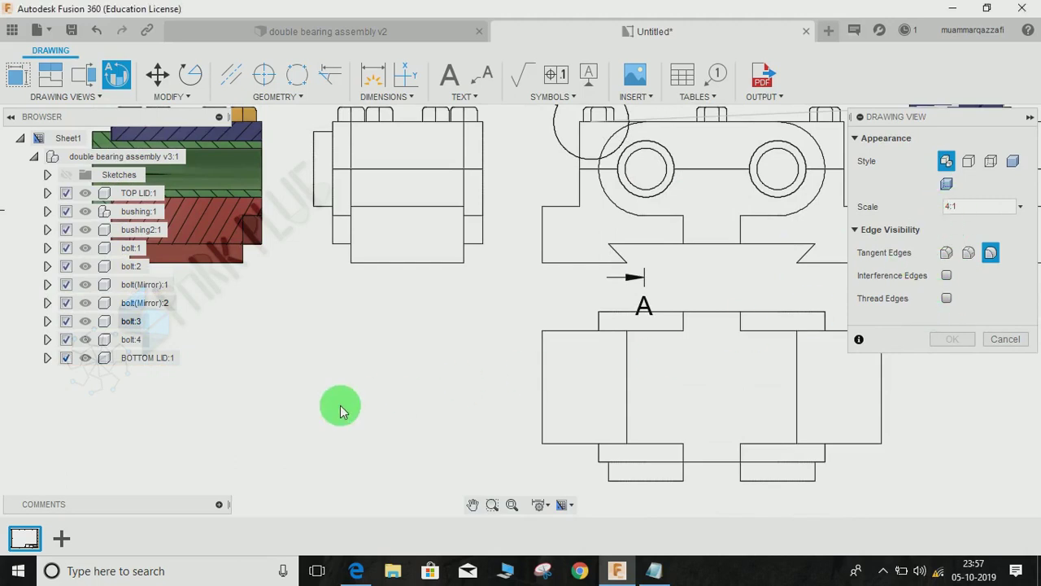
scroll(612, 342, up, 1)
scroll(612, 342, down, 4)
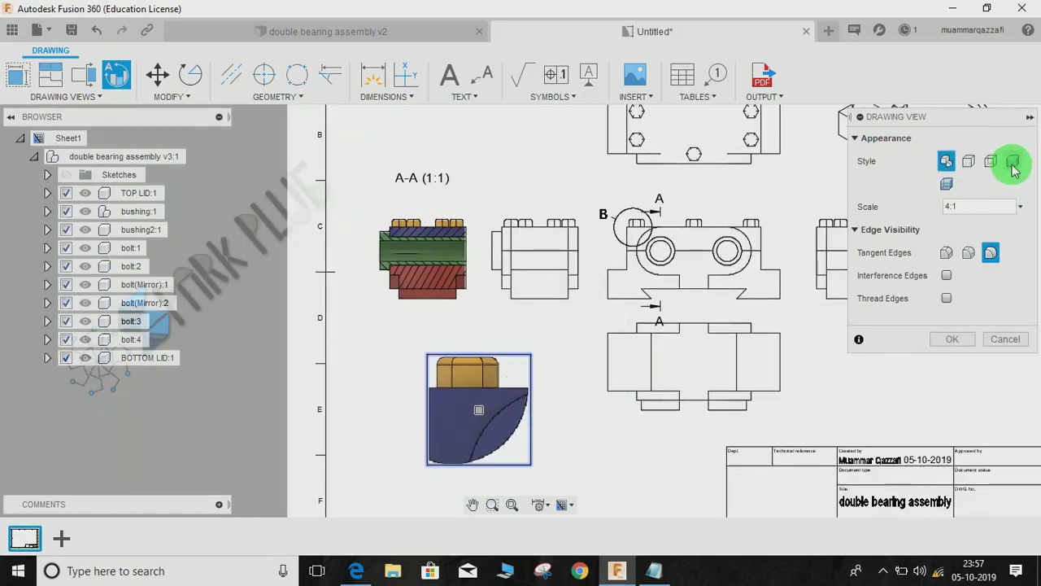
click(956, 163)
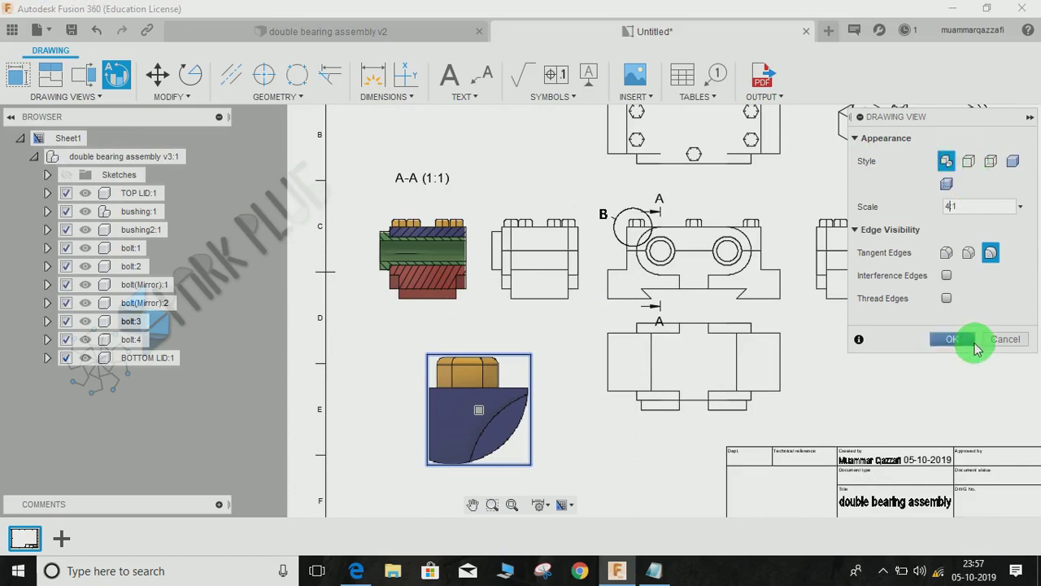
click(969, 341)
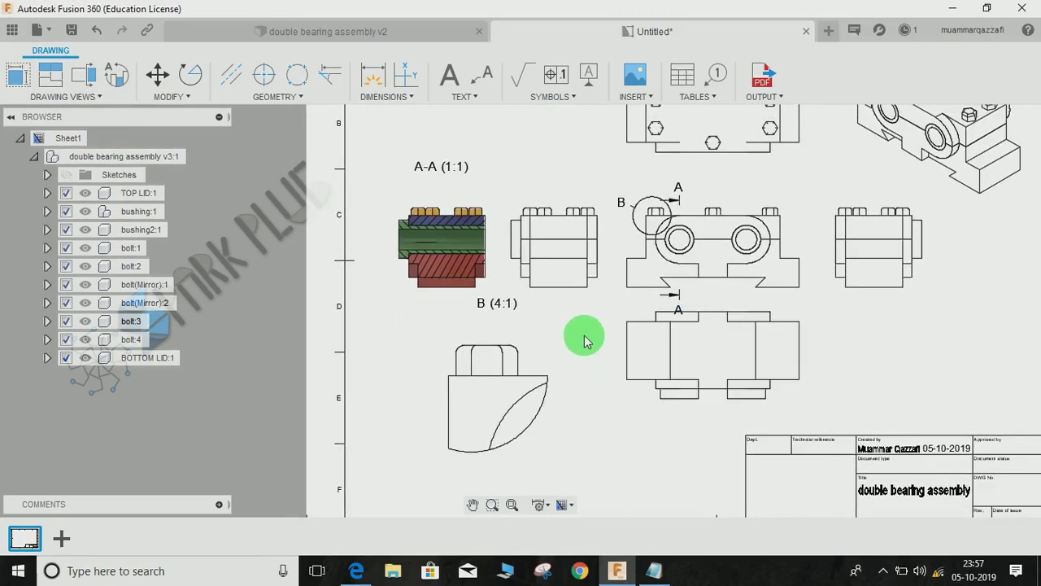
Examine the enlarged bolt detail and its scale label against the circled area on the front view
scroll(584, 340, down, 2)
scroll(497, 325, up, 4)
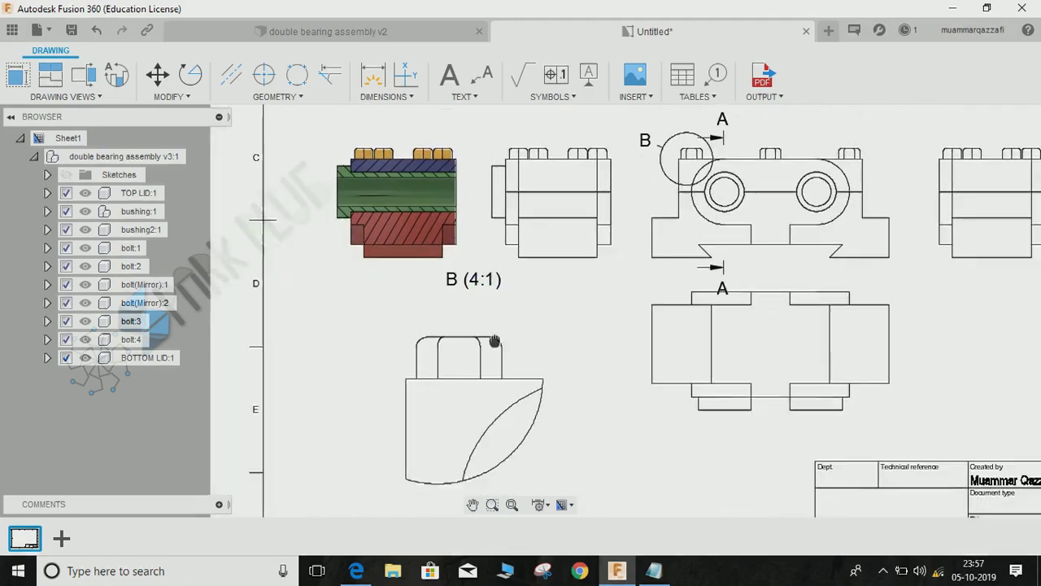
click(494, 341)
middle_drag(504, 288, 488, 331)
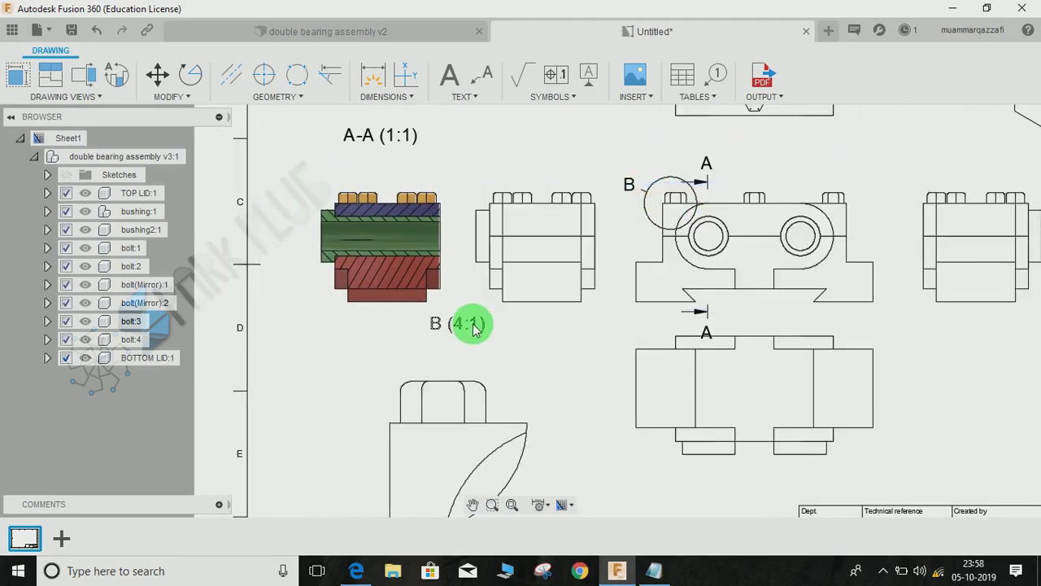
scroll(492, 336, up, 2)
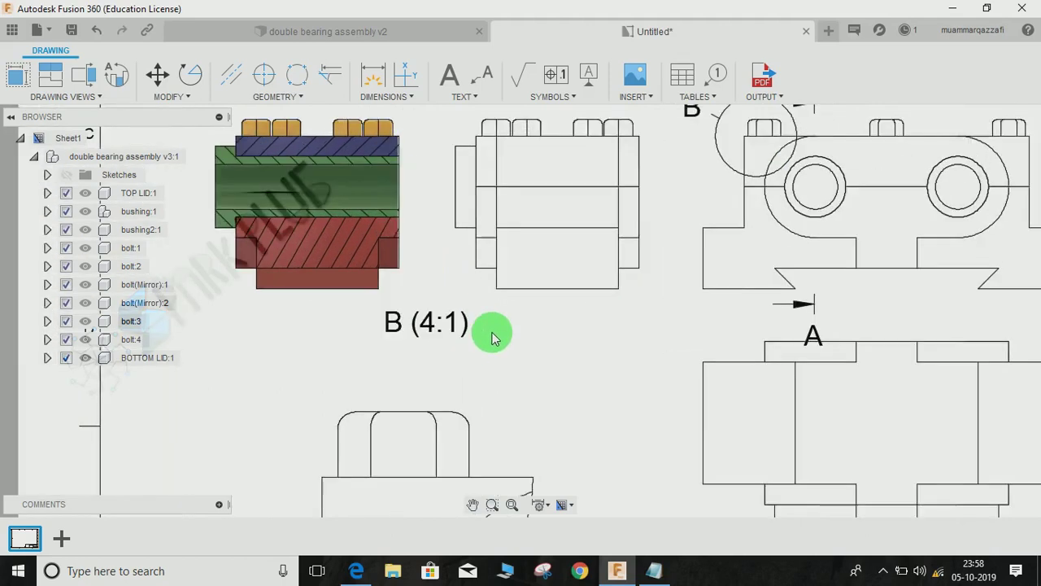
scroll(492, 335, down, 4)
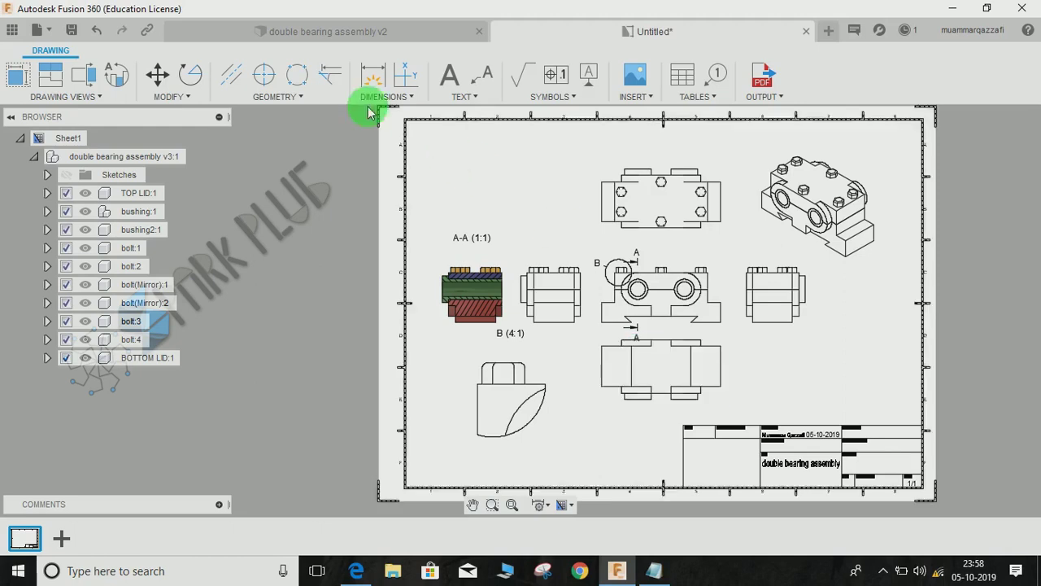
click(199, 97)
click(267, 97)
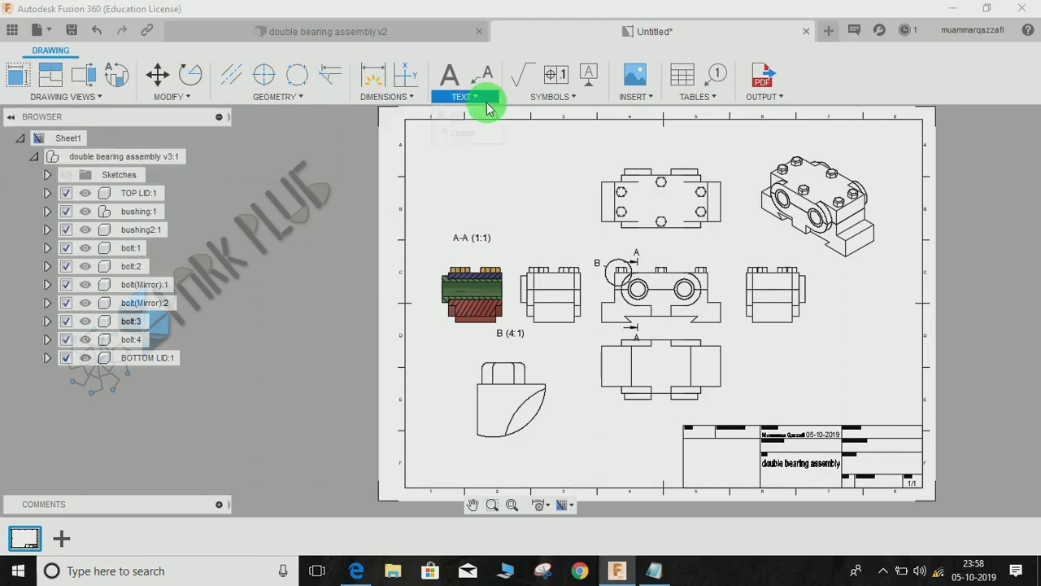
mouse_move(697, 111)
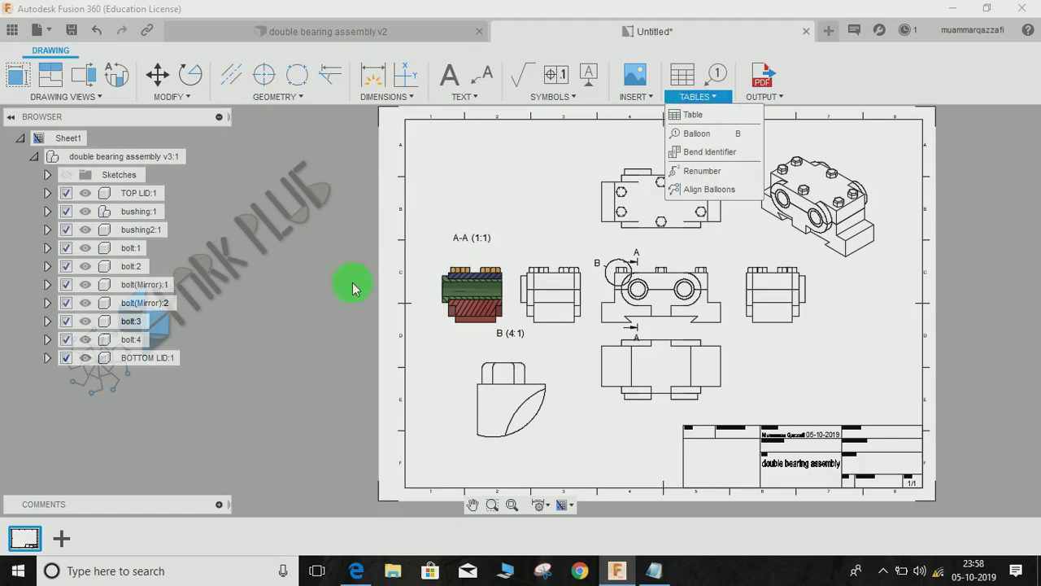
middle_drag(406, 302, 396, 334)
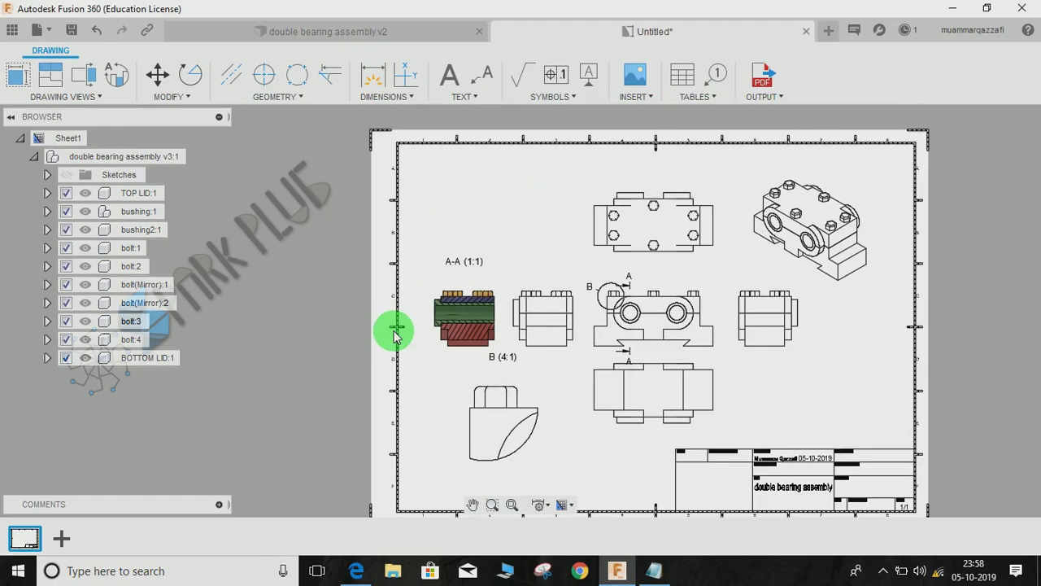